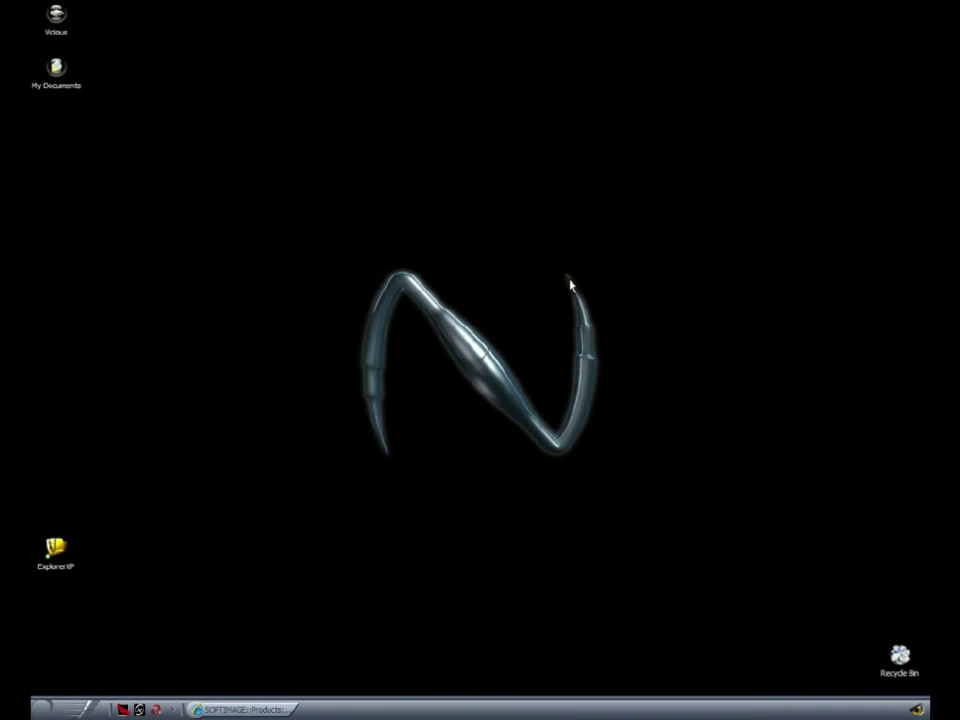
Launch setup_XSIFND_5.1_MSWin32.exe from D:\Installers\XSI_5_Foundation Install in ExplorerXP.
click(55, 550)
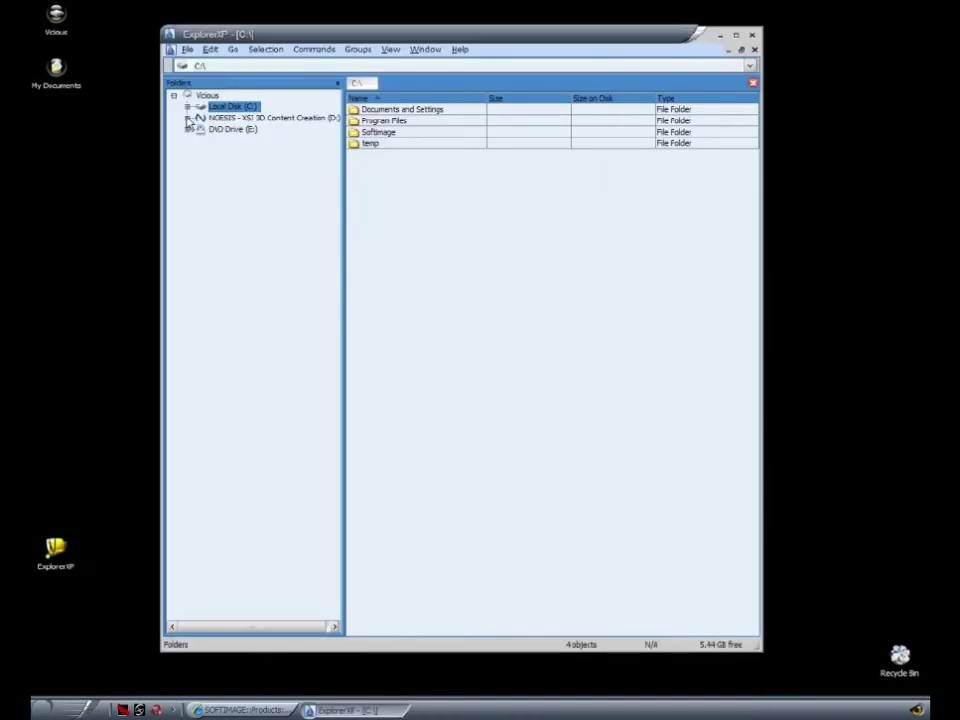
click(187, 118)
click(234, 141)
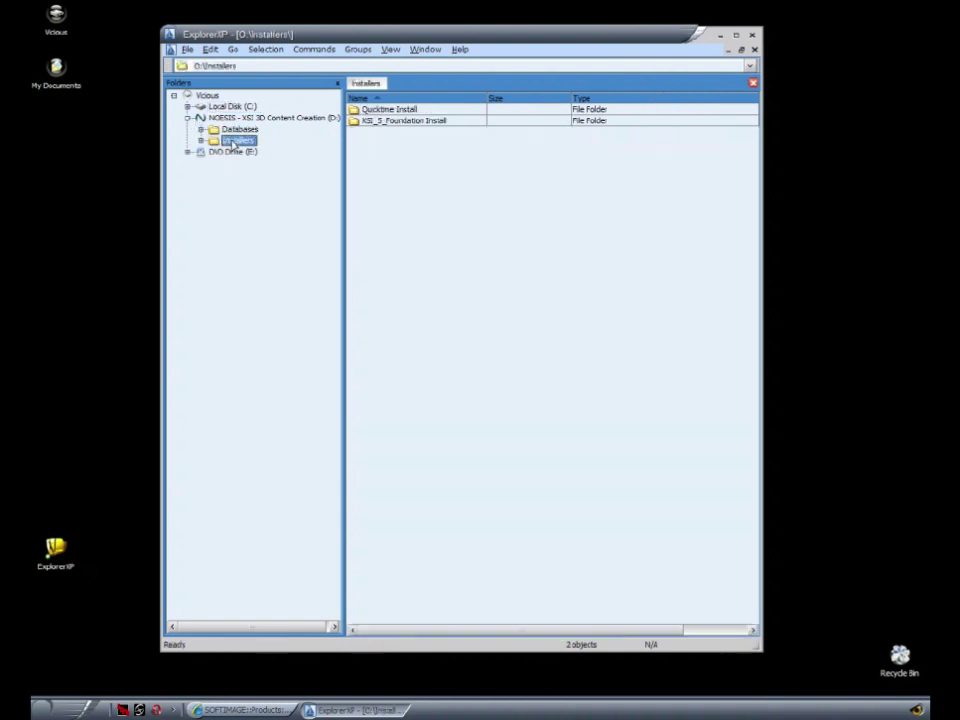
click(201, 141)
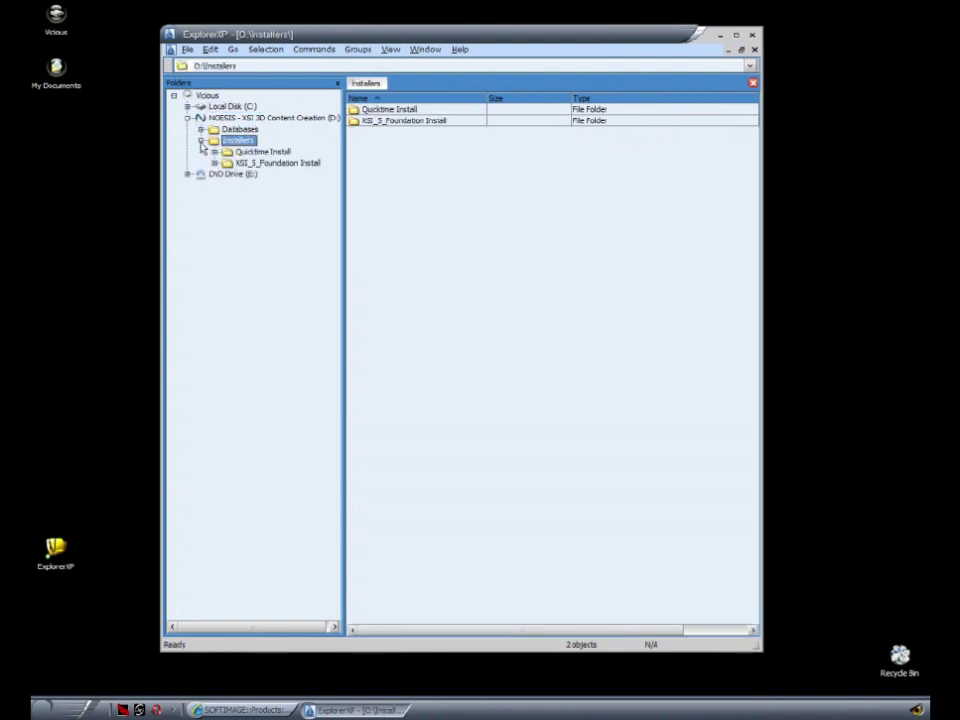
click(279, 164)
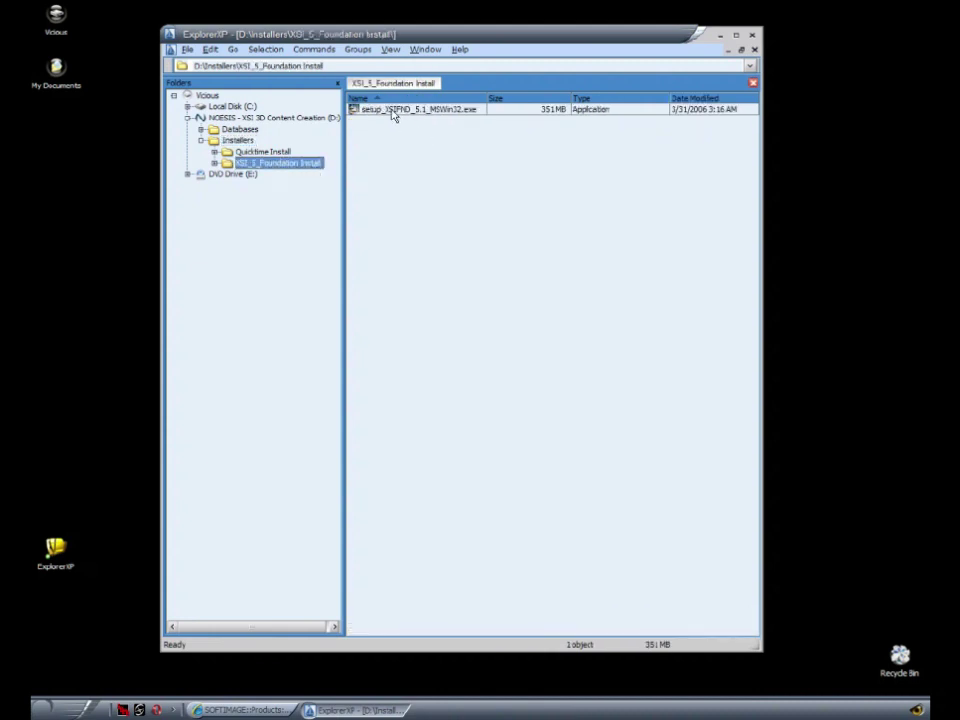
double_click(393, 110)
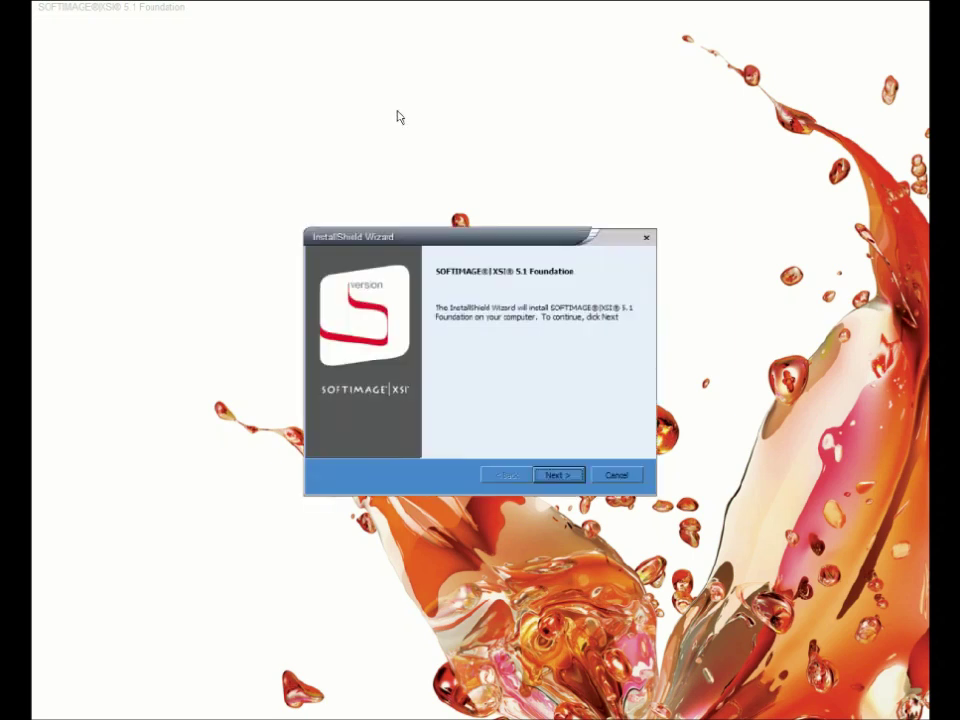
Accept the license and run a Typical install into C:\Softimage.
click(562, 476)
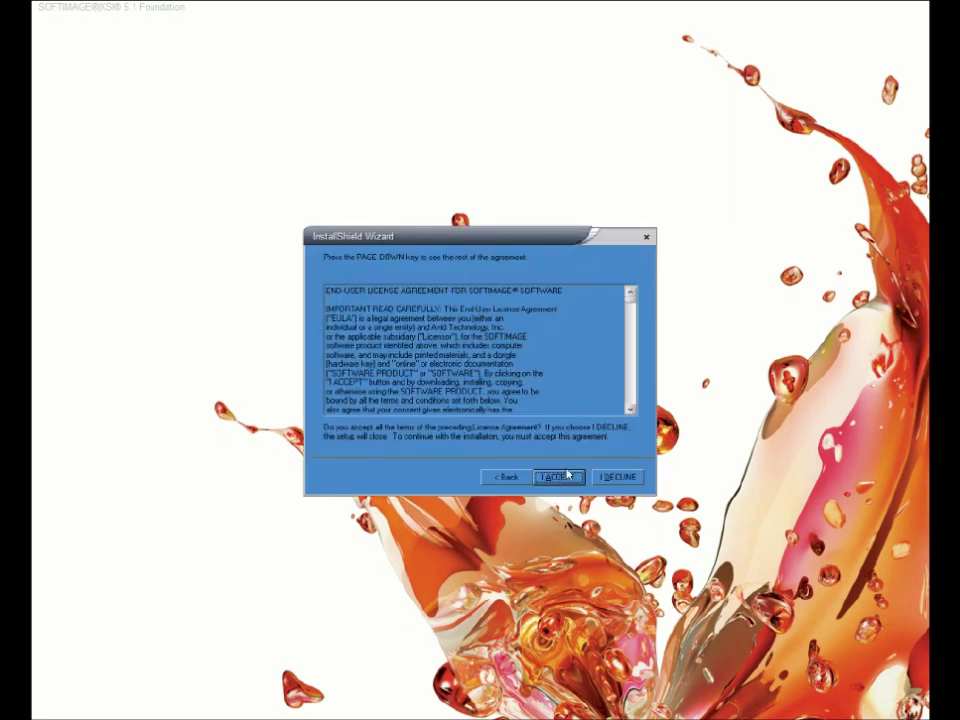
drag(631, 316, 630, 408)
click(561, 477)
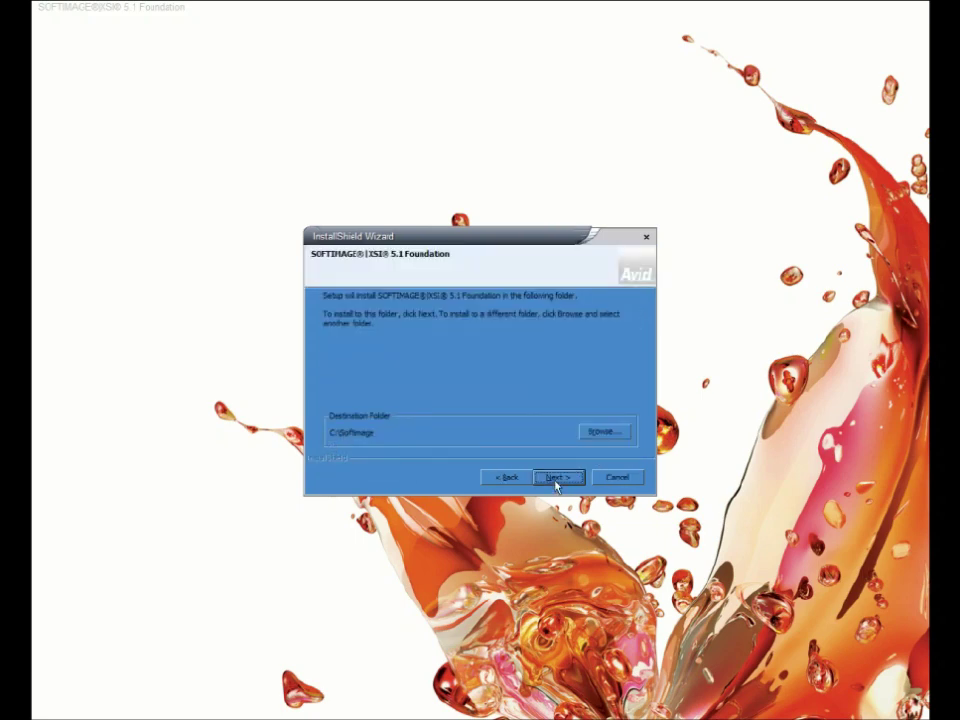
click(557, 480)
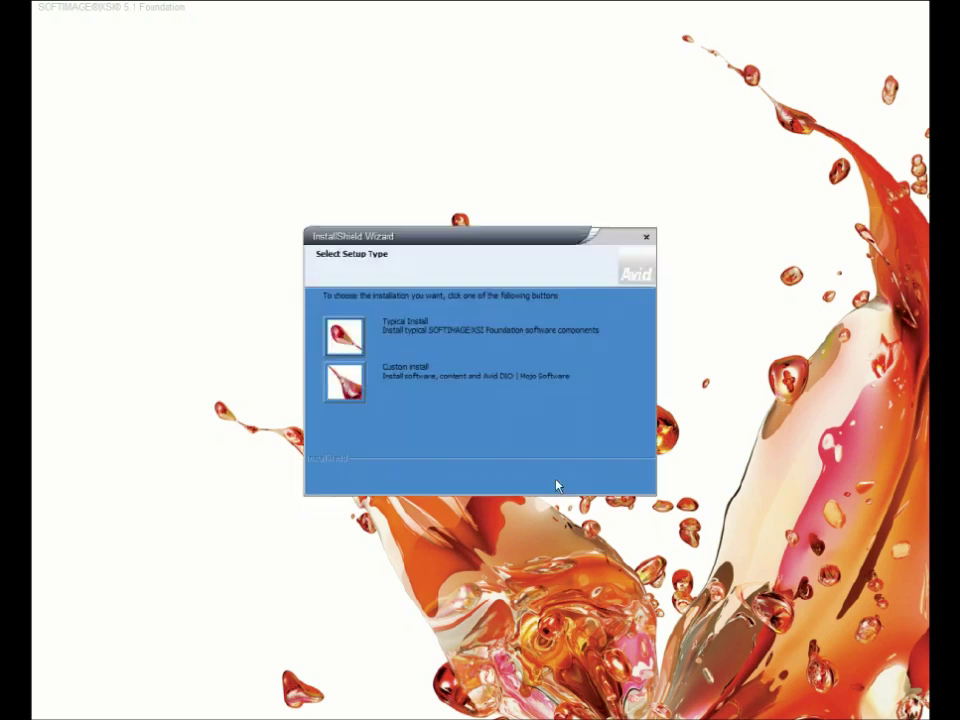
click(344, 337)
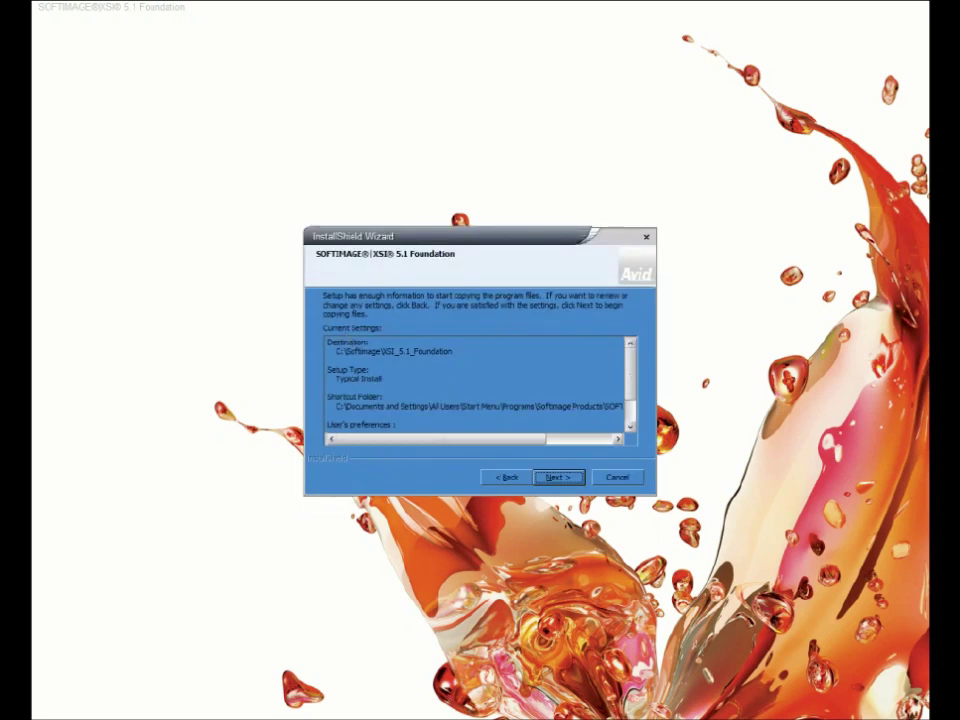
click(562, 479)
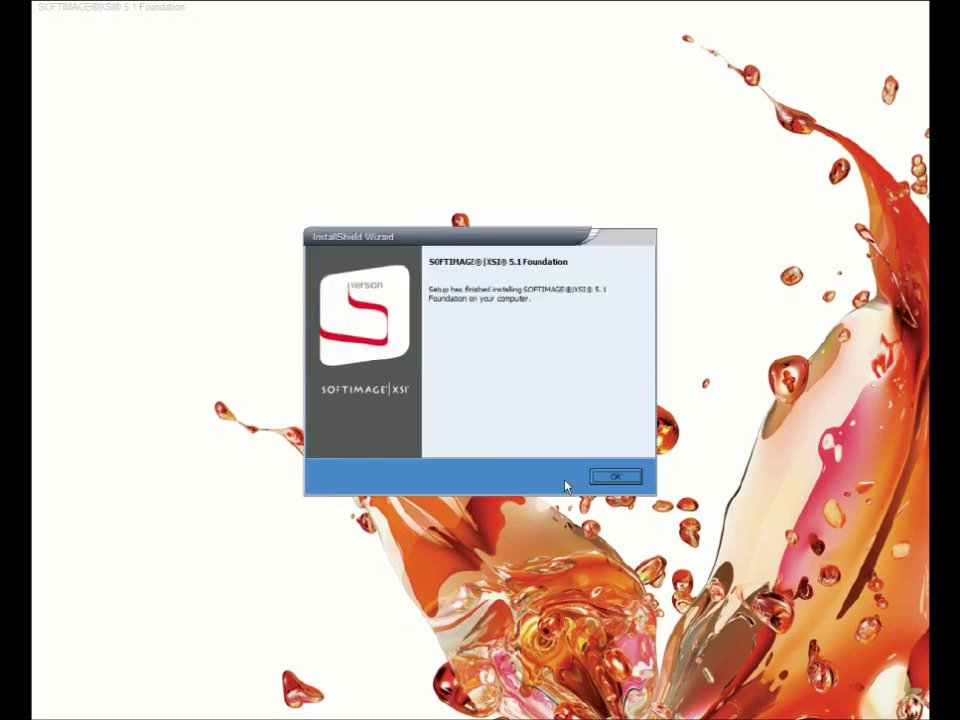
Finish setup and continue the evaluation with the SOFTIMAGE|XSI (Recommended) interaction model.
click(616, 478)
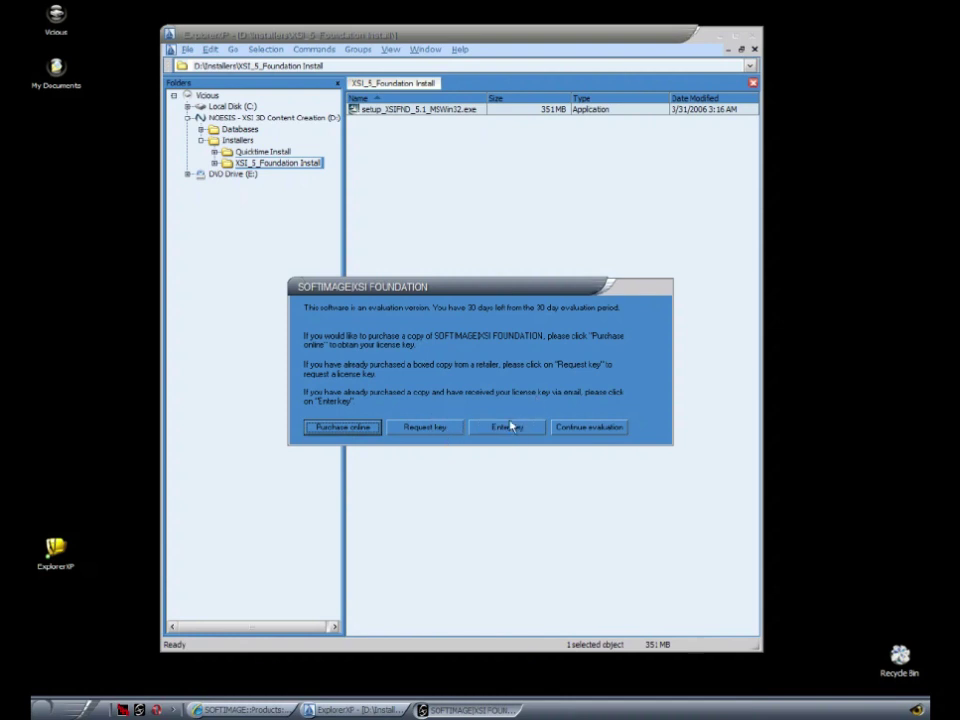
click(596, 427)
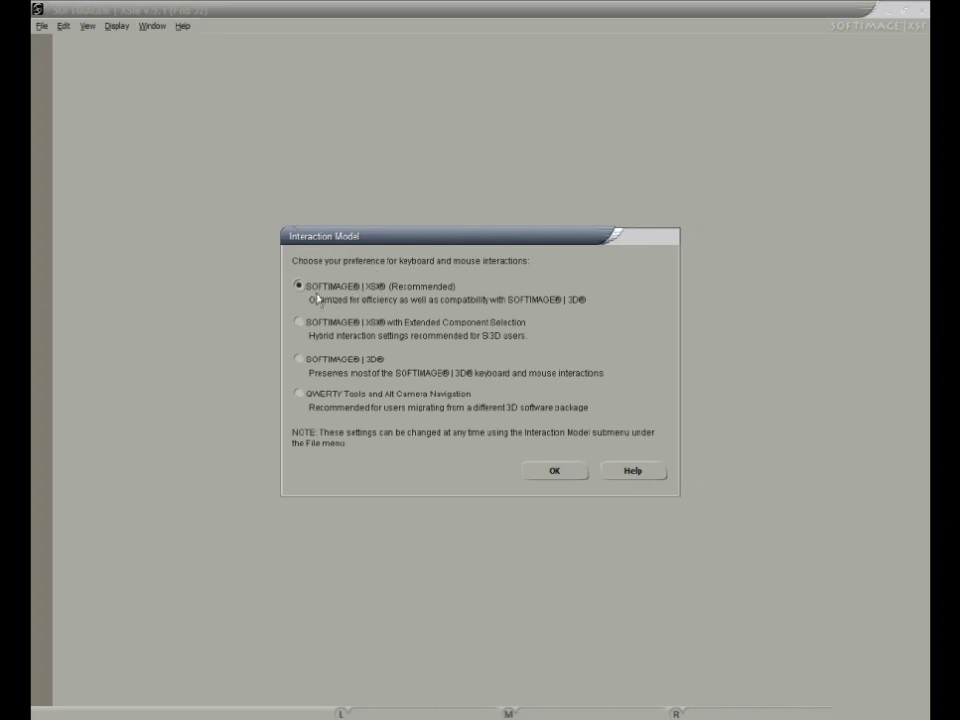
click(554, 471)
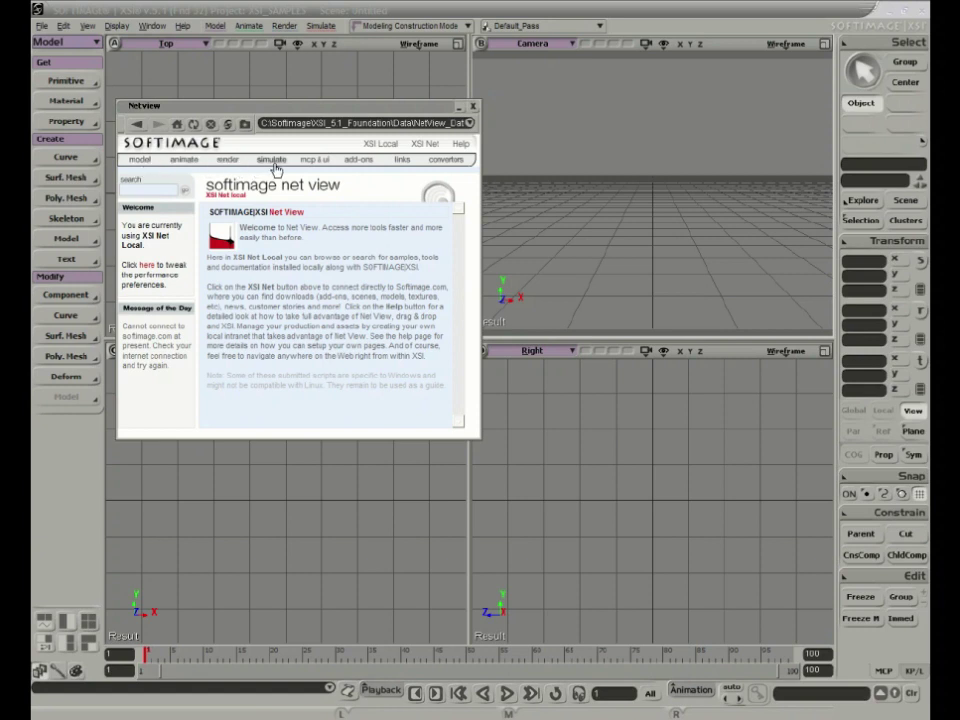
Look through Net View's Web Links page, then close the Net View window.
click(403, 161)
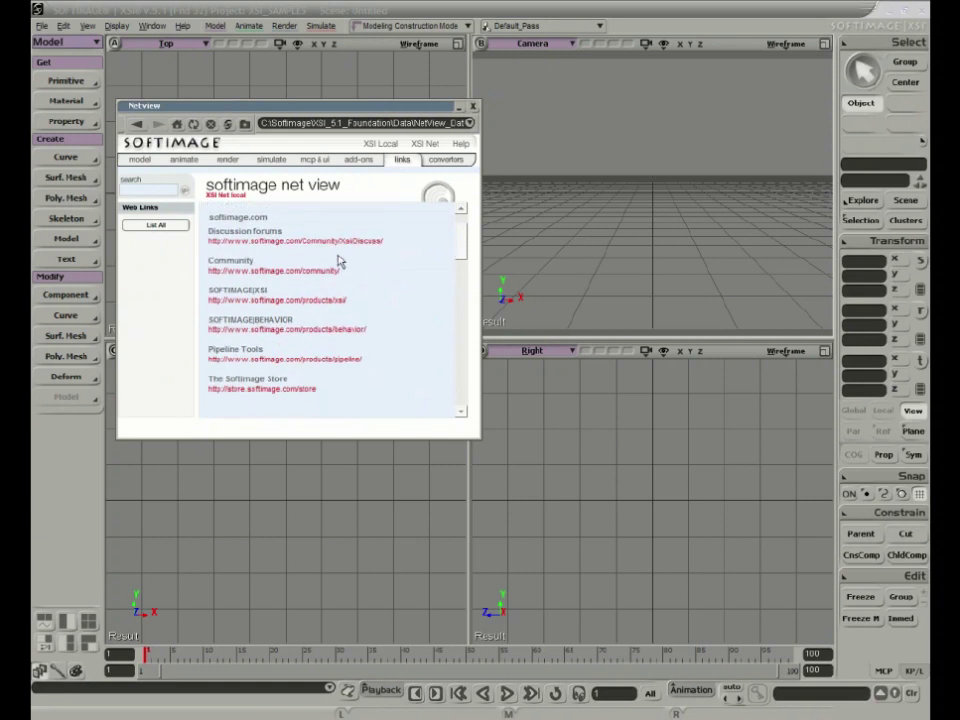
scroll(464, 252, down, 1)
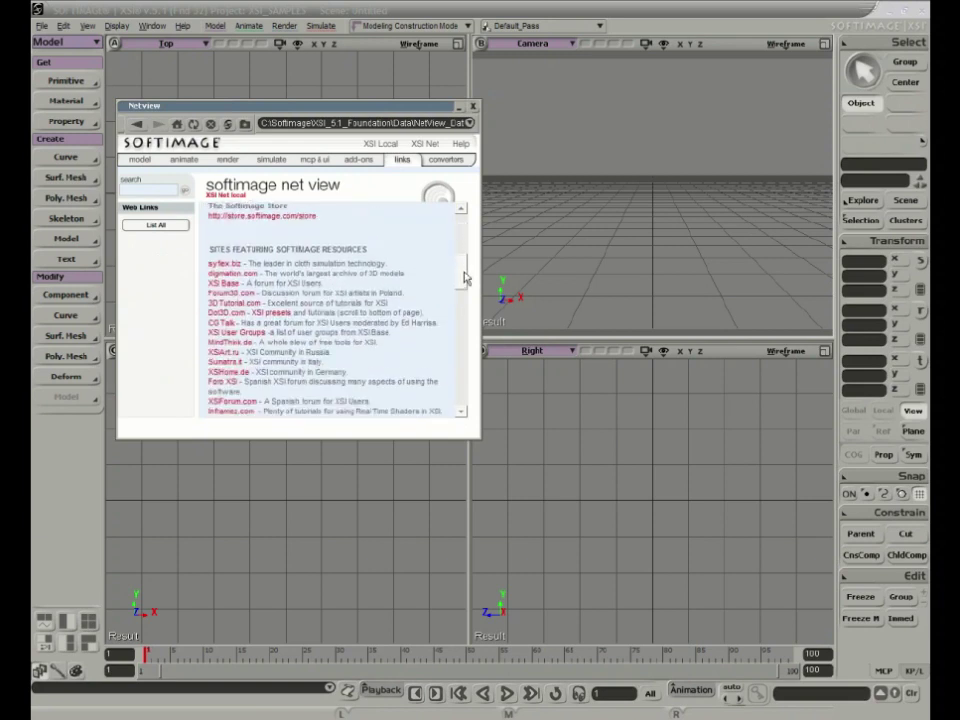
drag(464, 279, 464, 221)
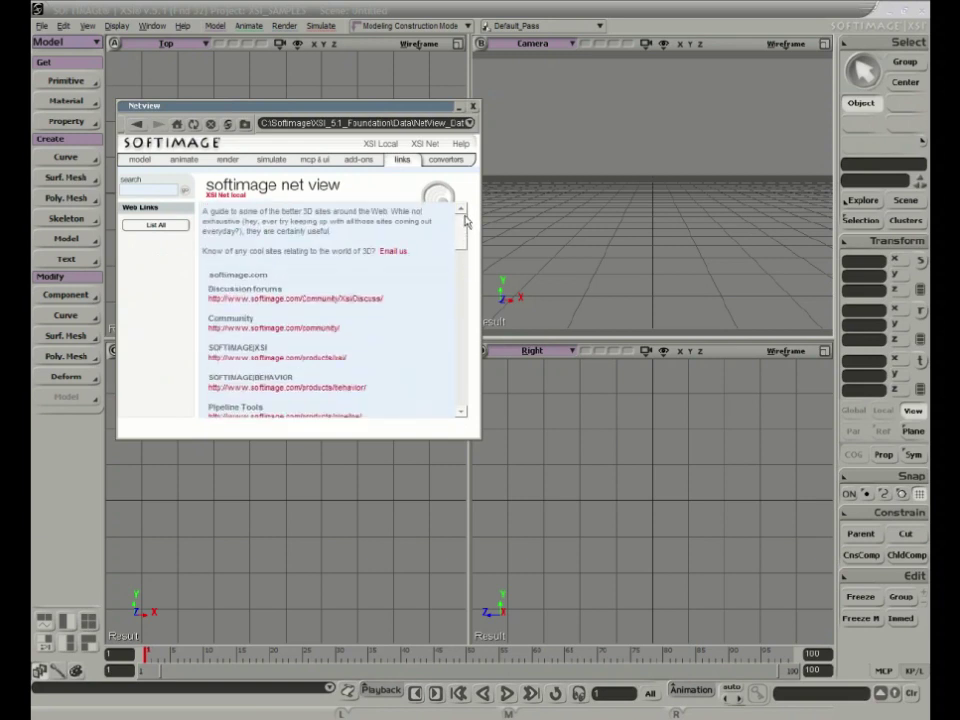
click(475, 106)
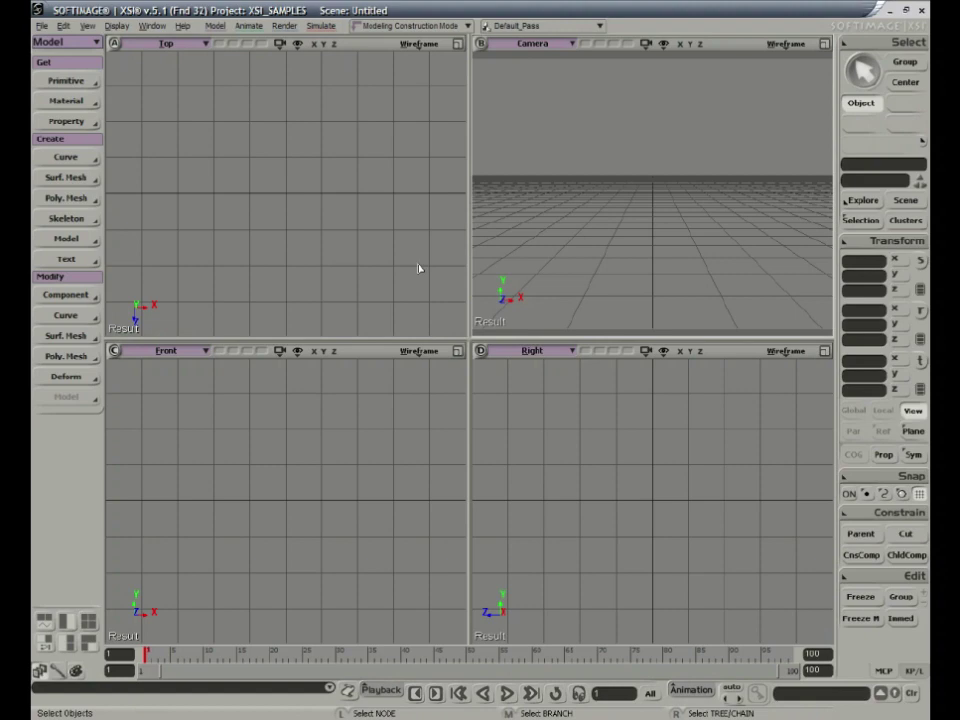
Minimize XSI and copy the Databases folder from the NOESIS drive onto Local Disk (C:).
click(892, 12)
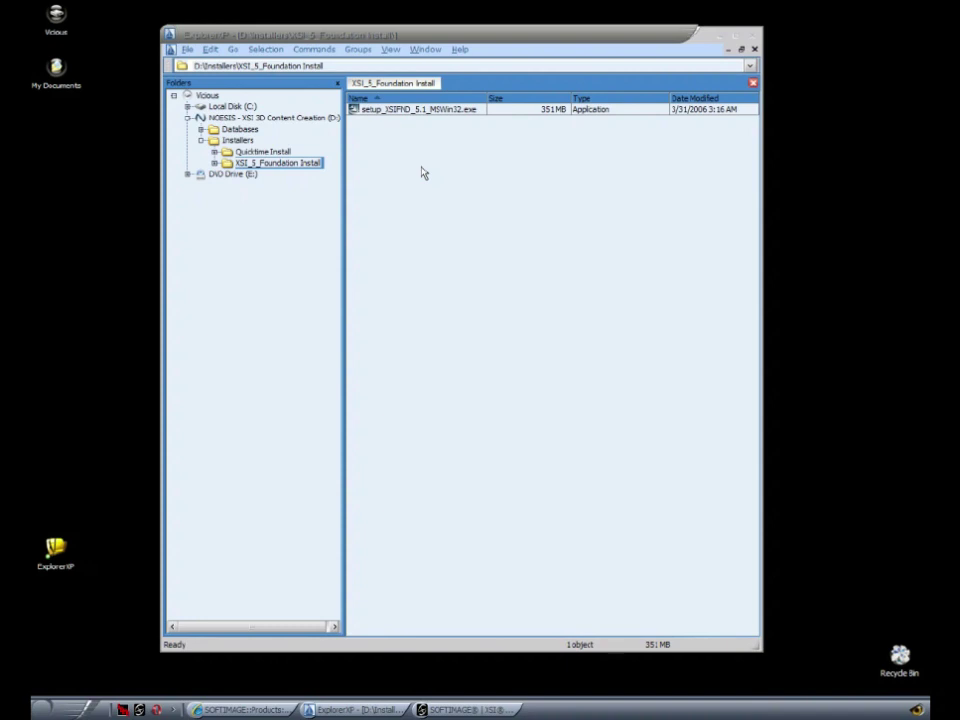
click(248, 119)
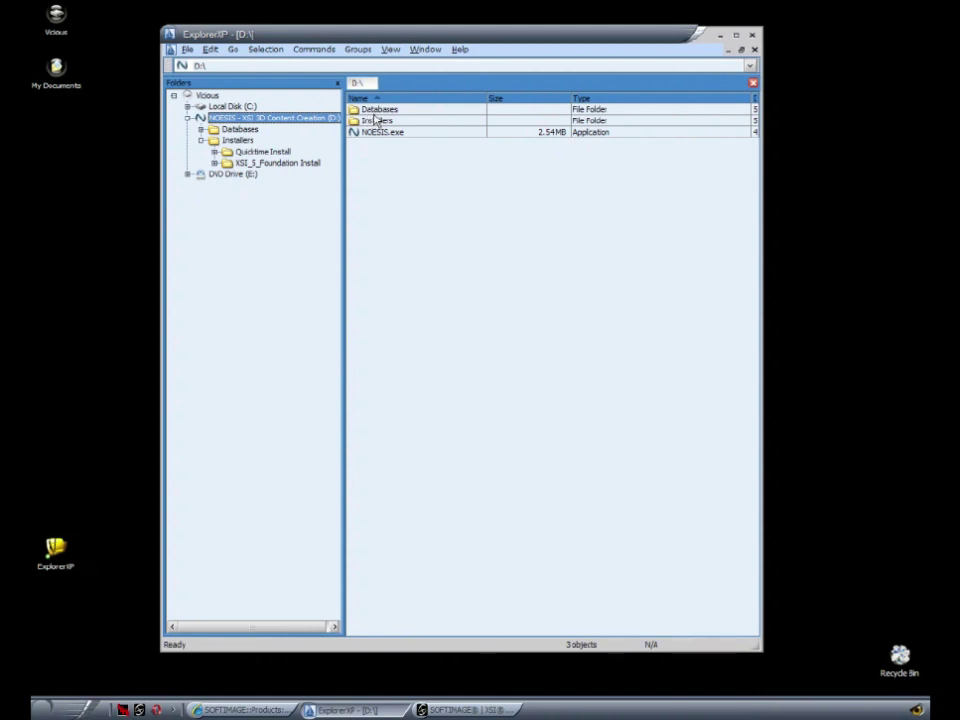
click(386, 113)
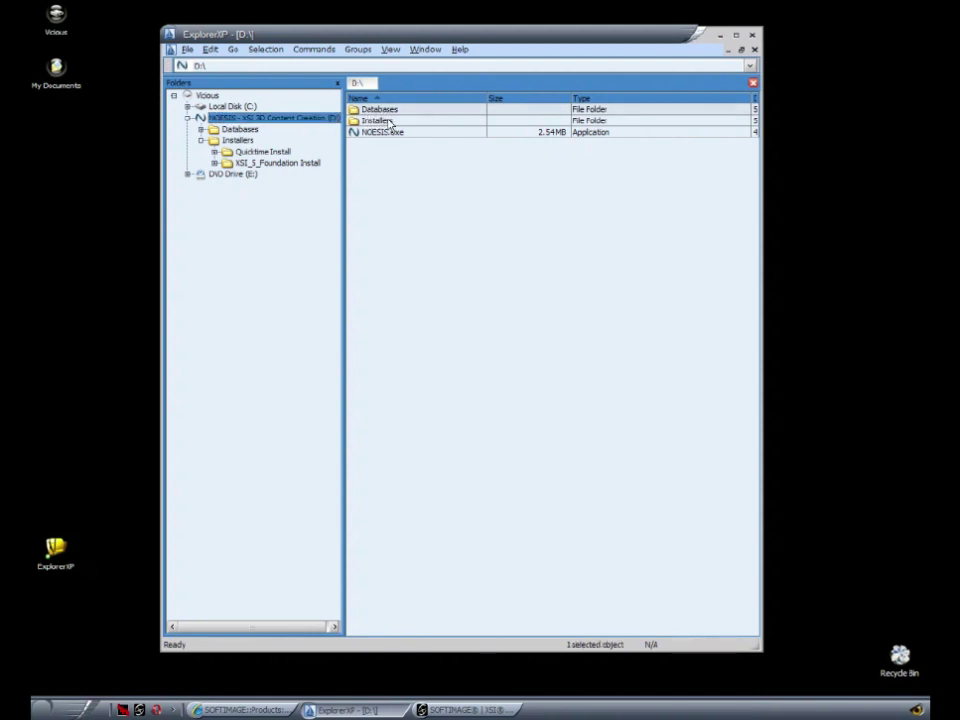
click(245, 117)
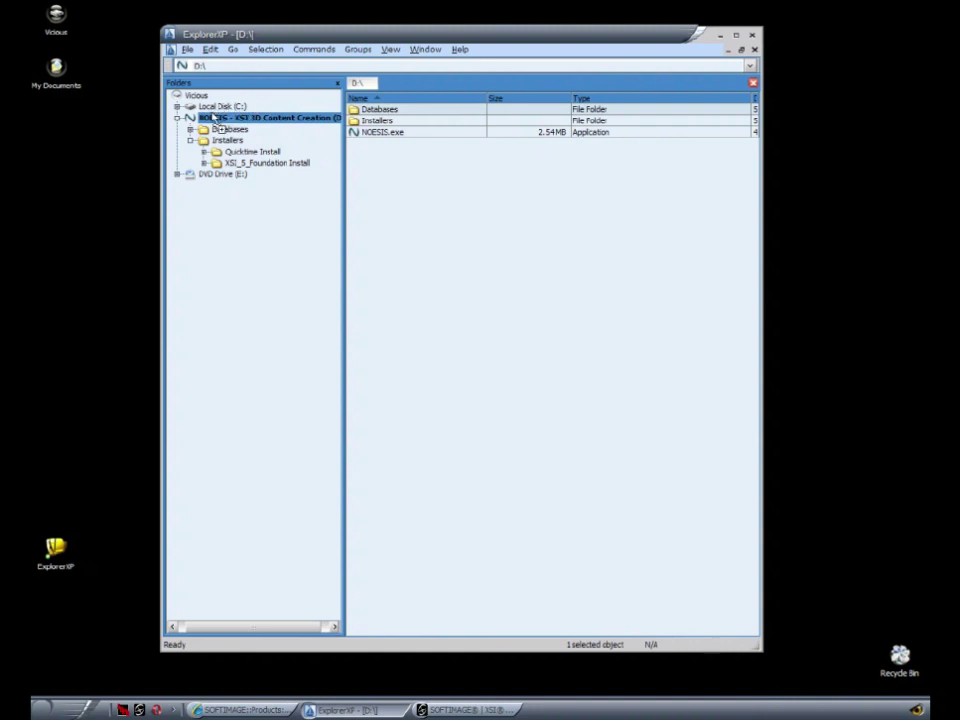
click(214, 107)
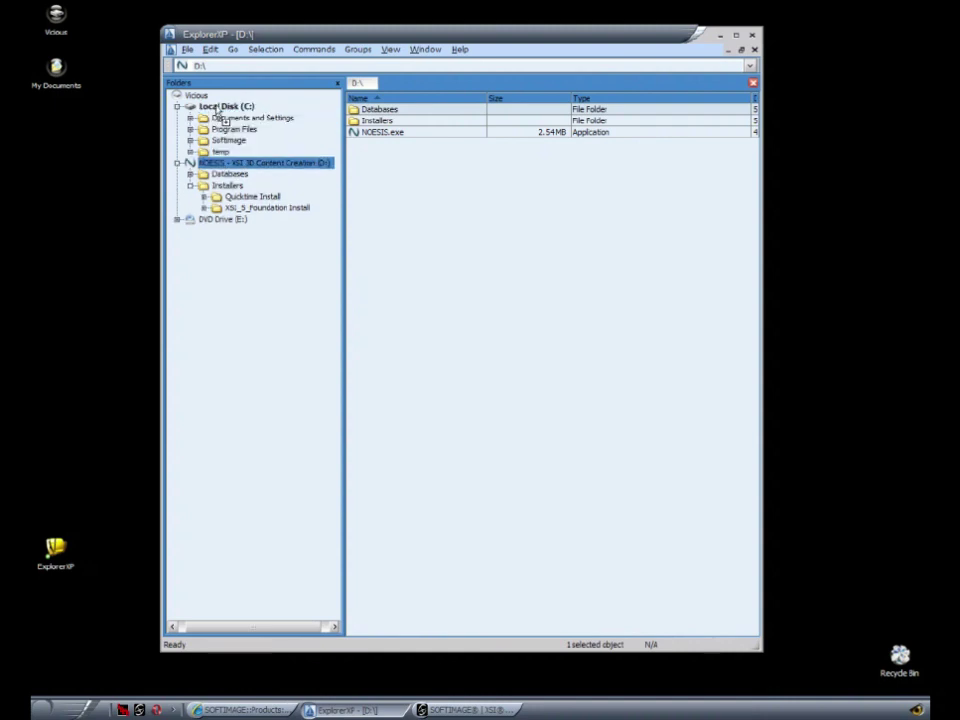
drag(218, 111, 216, 110)
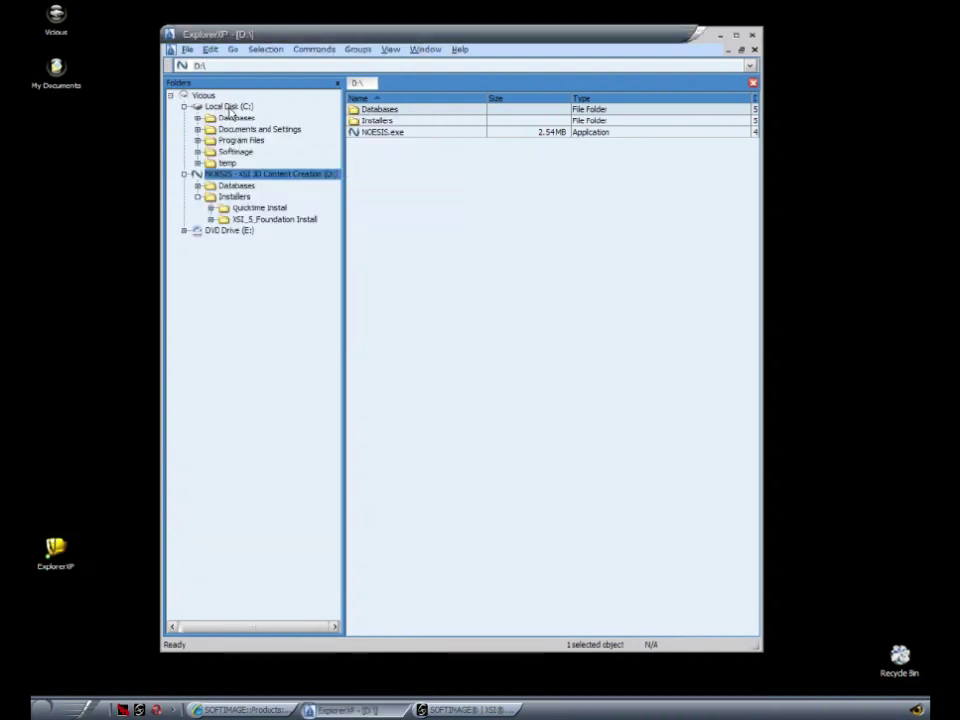
Browse to C:\Databases\DB_101\_Reference and select XSI_quick reference.pdf.
click(229, 108)
click(235, 118)
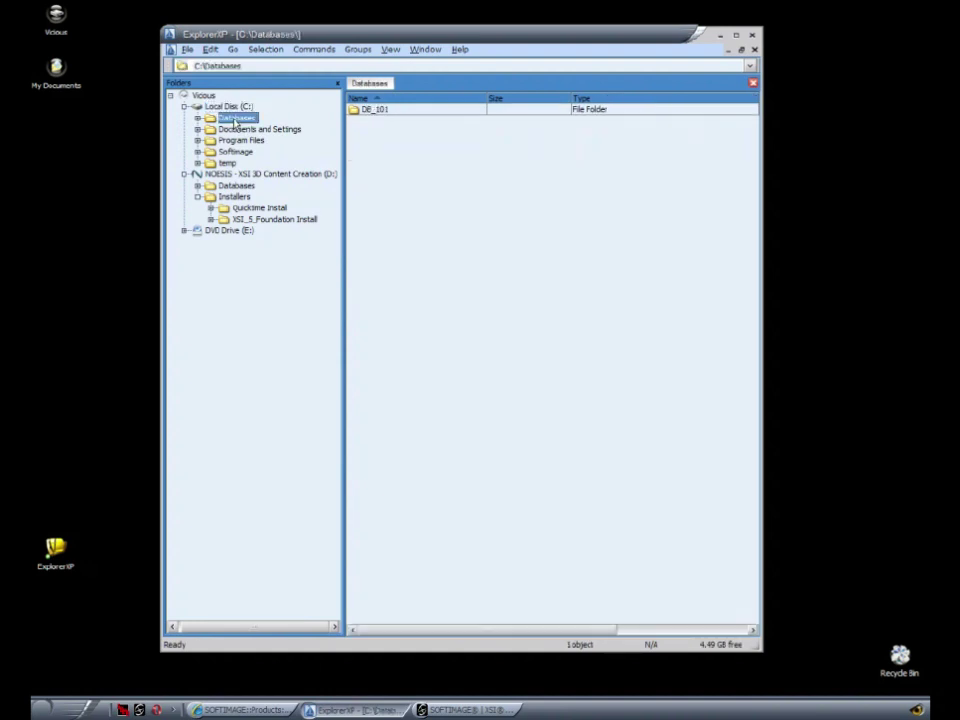
double_click(368, 112)
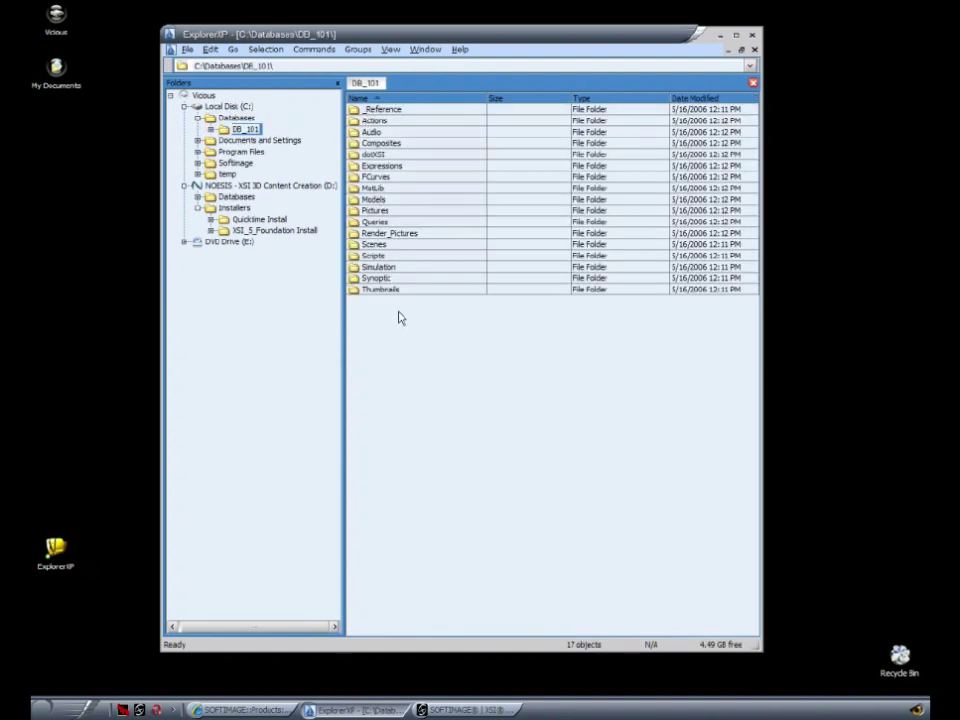
double_click(380, 110)
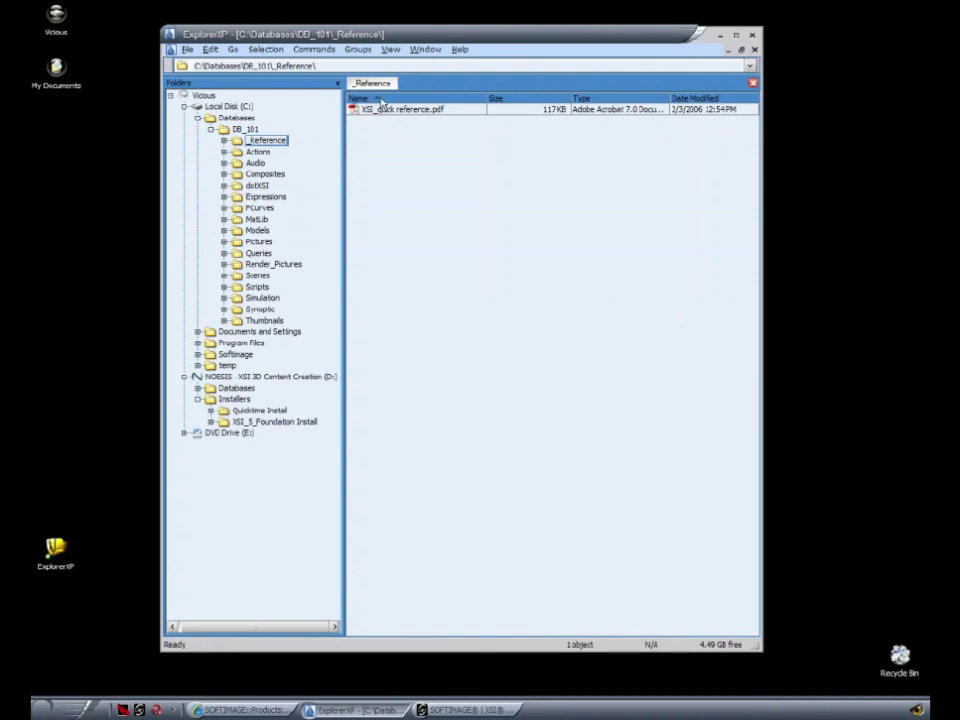
click(398, 114)
Open XSI_quick reference.pdf, read both pages, then switch back to XSI.
double_click(403, 114)
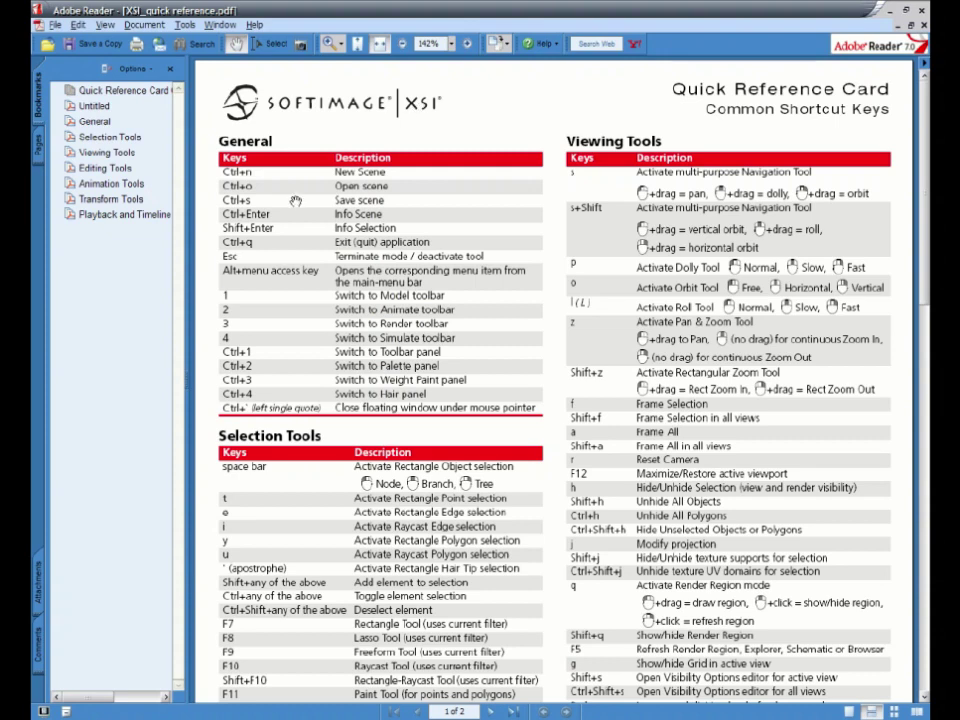
drag(186, 190, 60, 185)
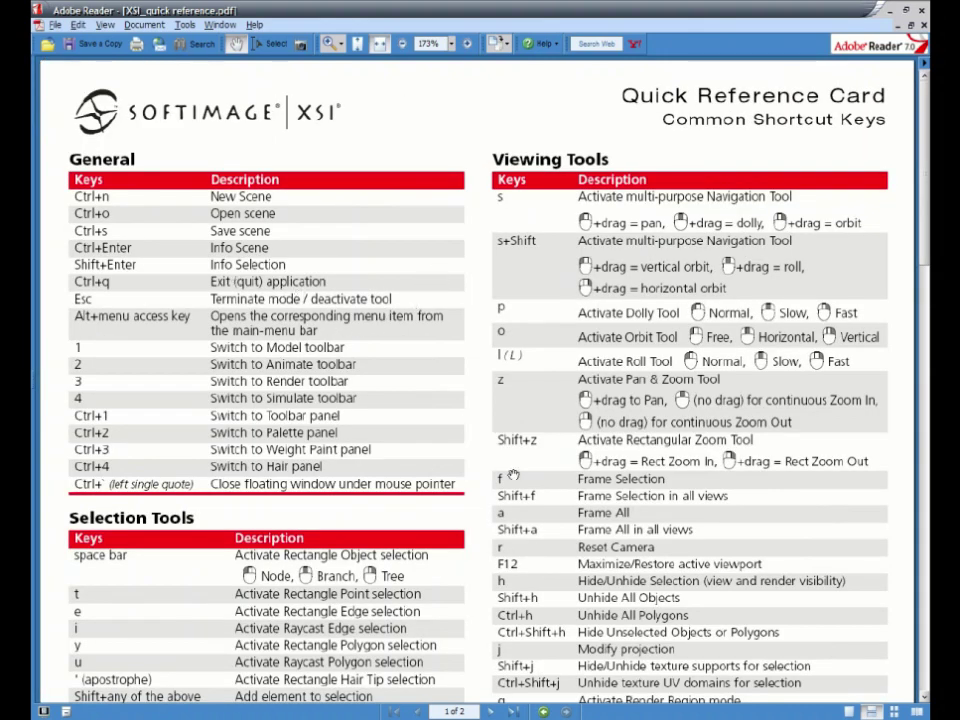
scroll(386, 340, down, 9)
scroll(484, 152, down, 15)
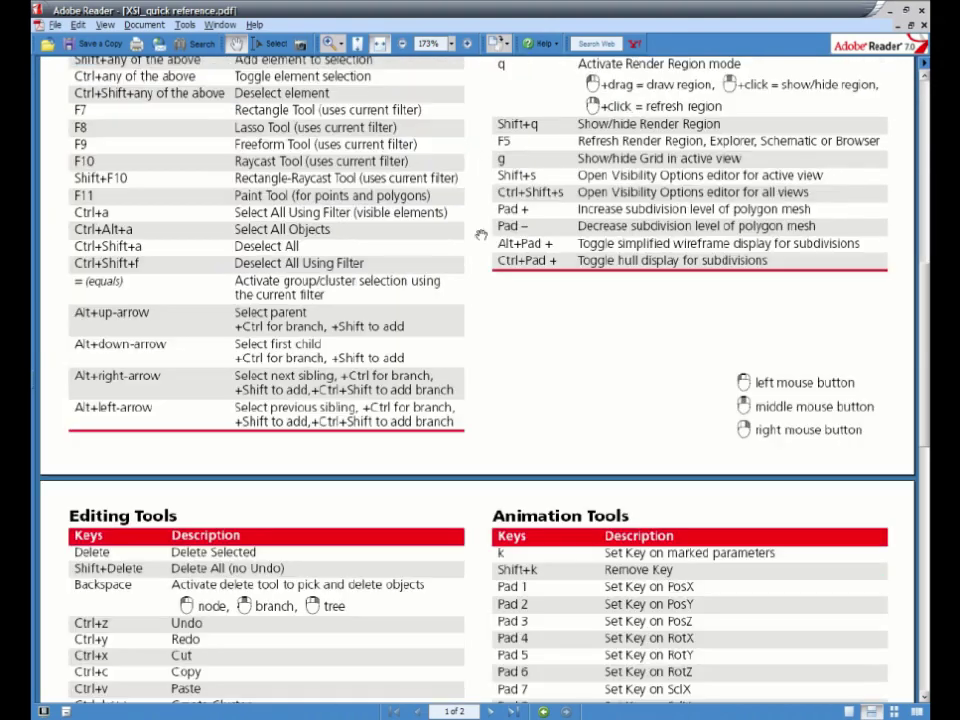
scroll(470, 383, down, 10)
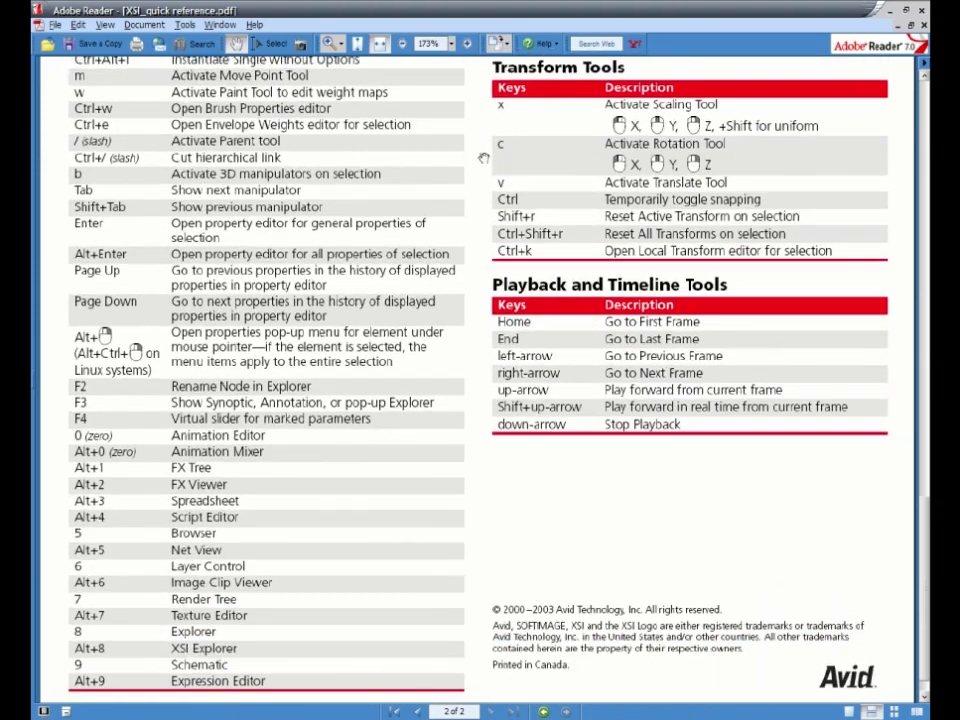
scroll(474, 153, up, 20)
scroll(491, 155, up, 12)
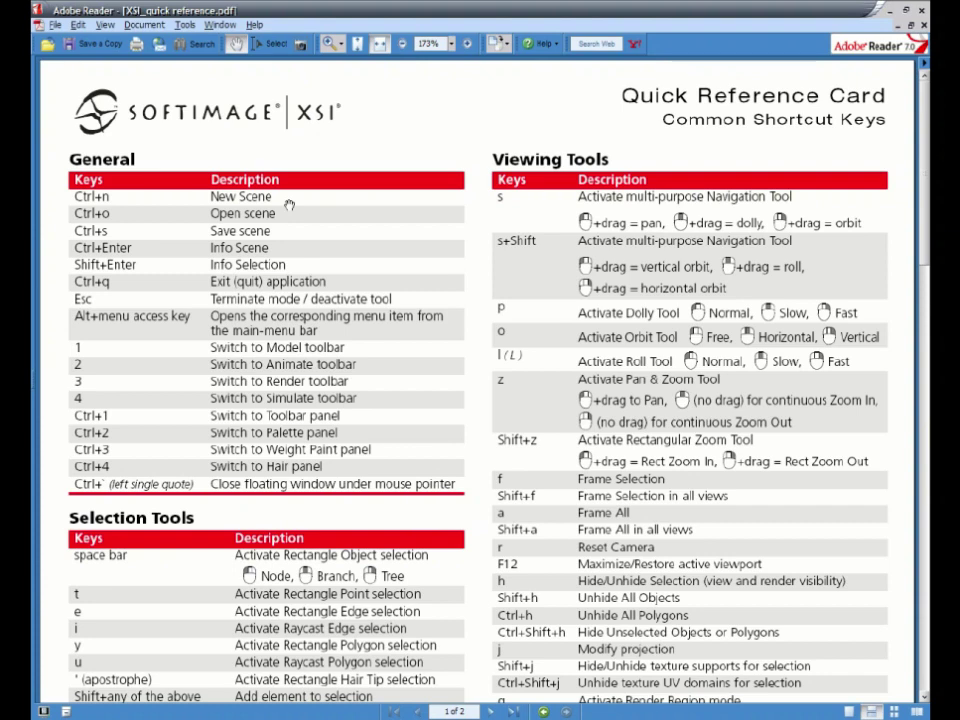
key(alt+Tab)
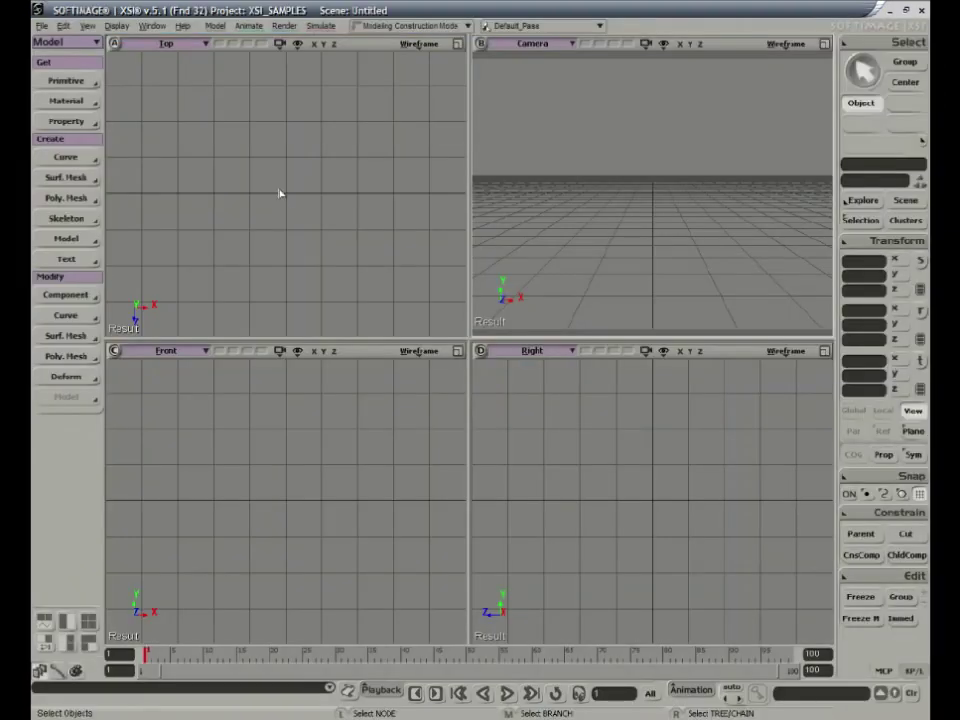
In Keyboard Mapping, view the AM Transition Tool through Curve Direct Manip Tool shortcut groups.
click(40, 27)
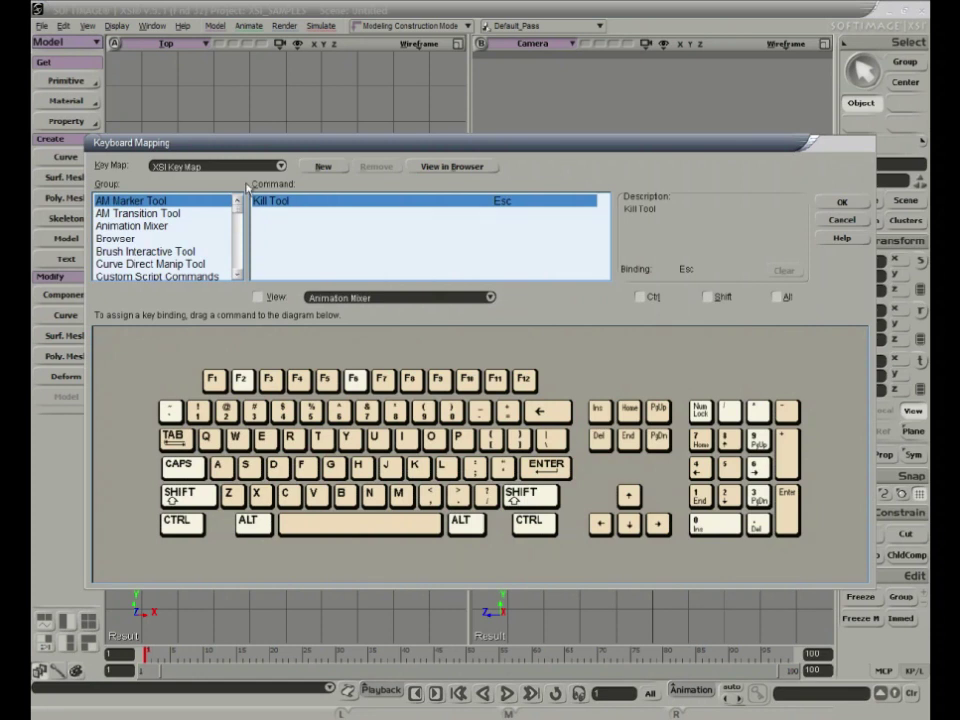
click(155, 213)
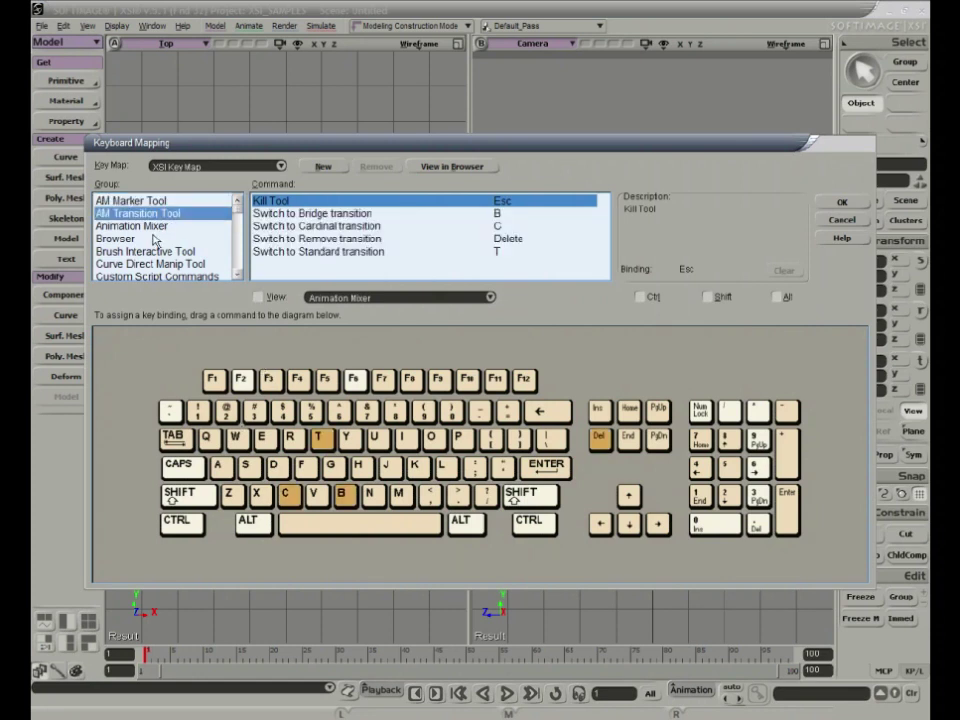
click(140, 226)
click(135, 239)
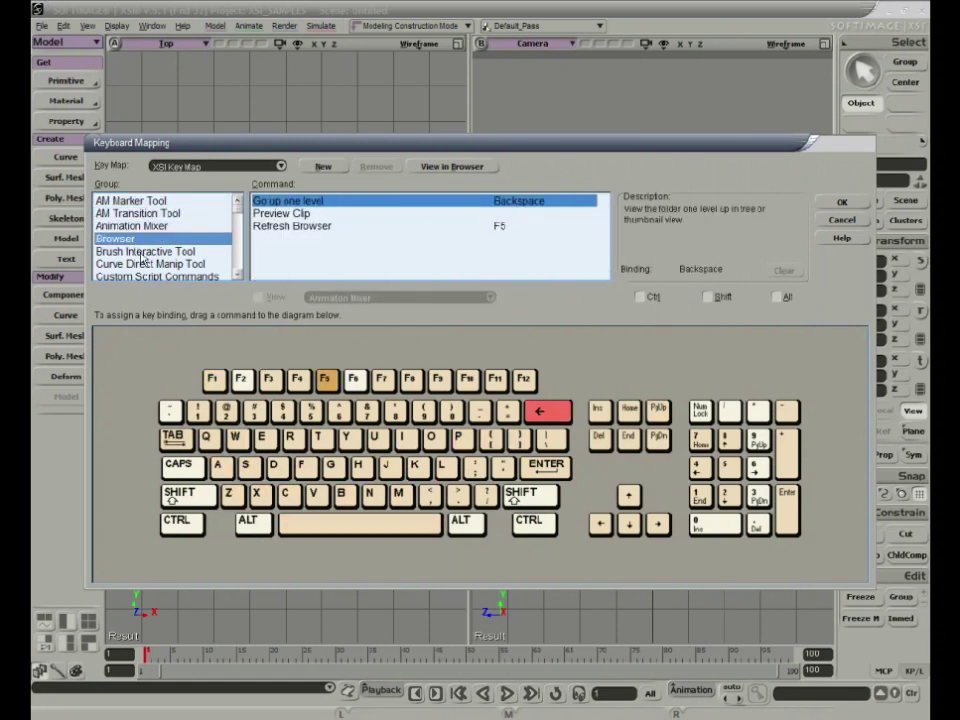
click(143, 252)
click(150, 264)
Scroll the Group list to view Select Tool, Shape Manager and Spreadsheet View shortcuts.
drag(238, 212, 238, 243)
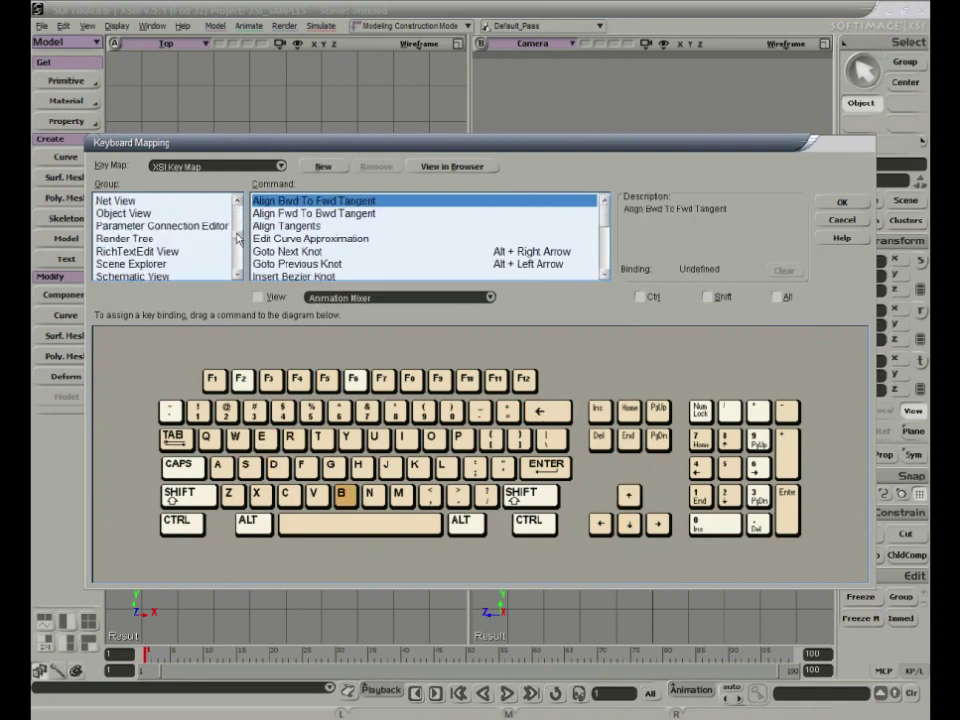
scroll(130, 240, down, 2)
click(128, 239)
click(128, 252)
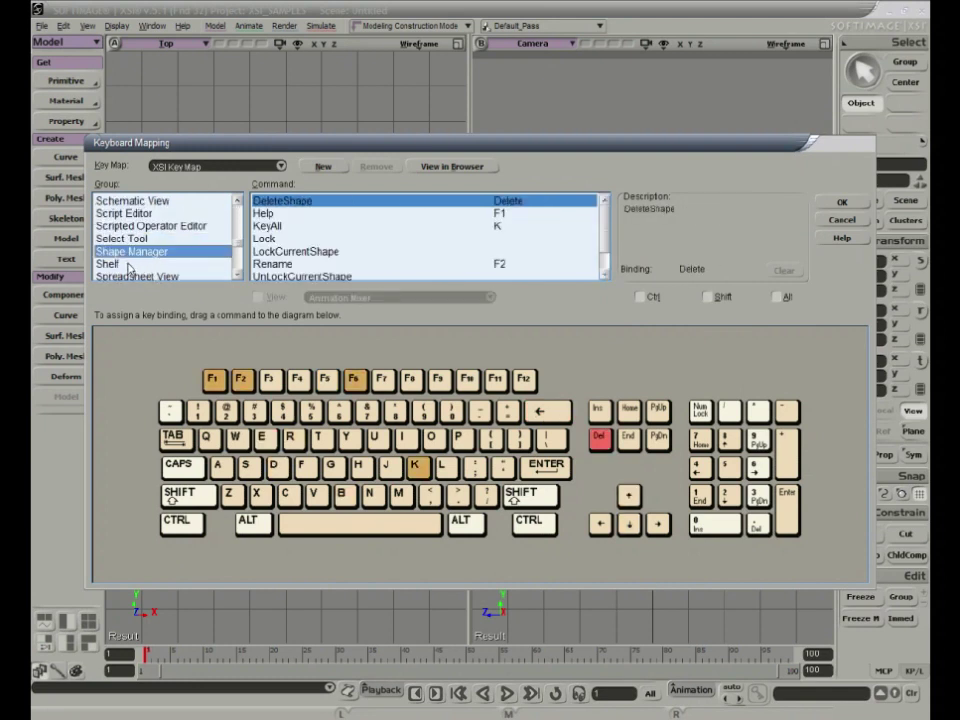
click(128, 276)
scroll(237, 218, down, 3)
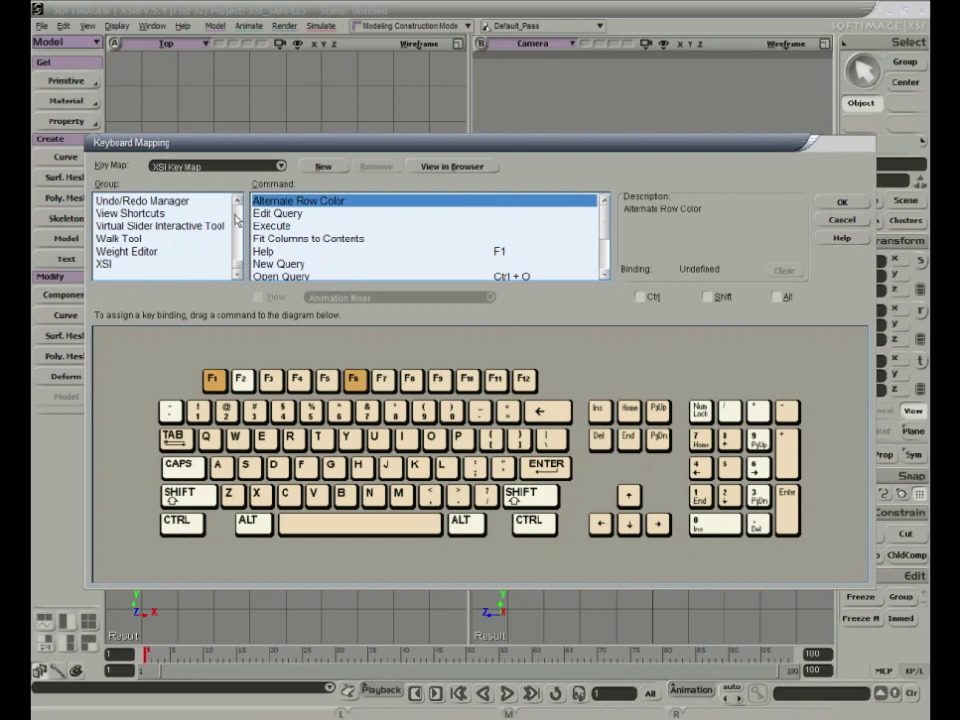
scroll(237, 218, up, 15)
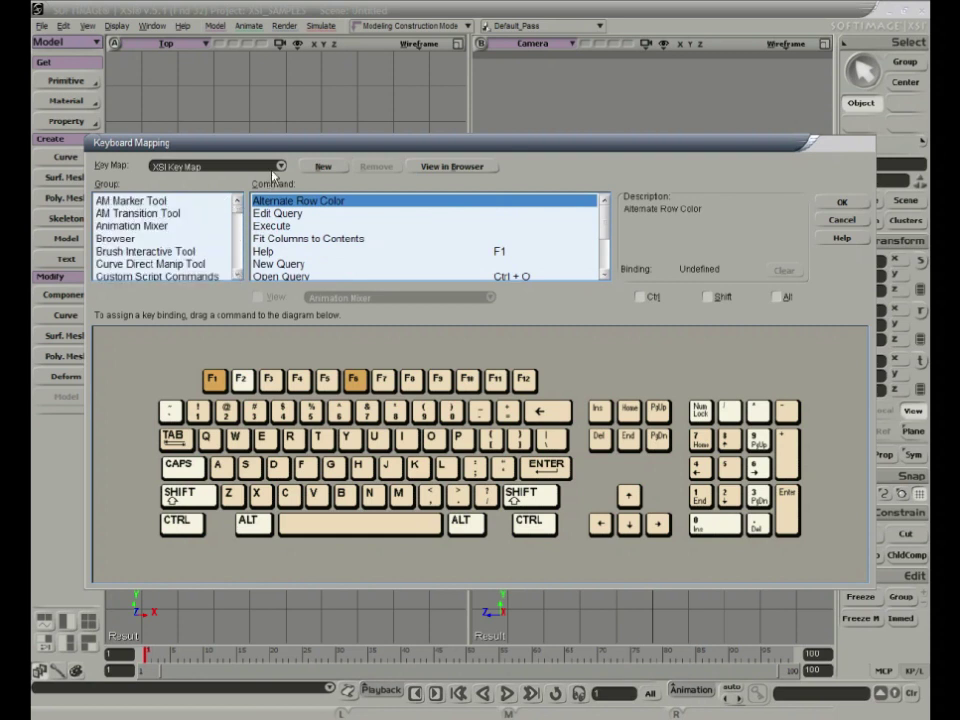
Choose XSI Key Map as the key map and confirm.
click(281, 167)
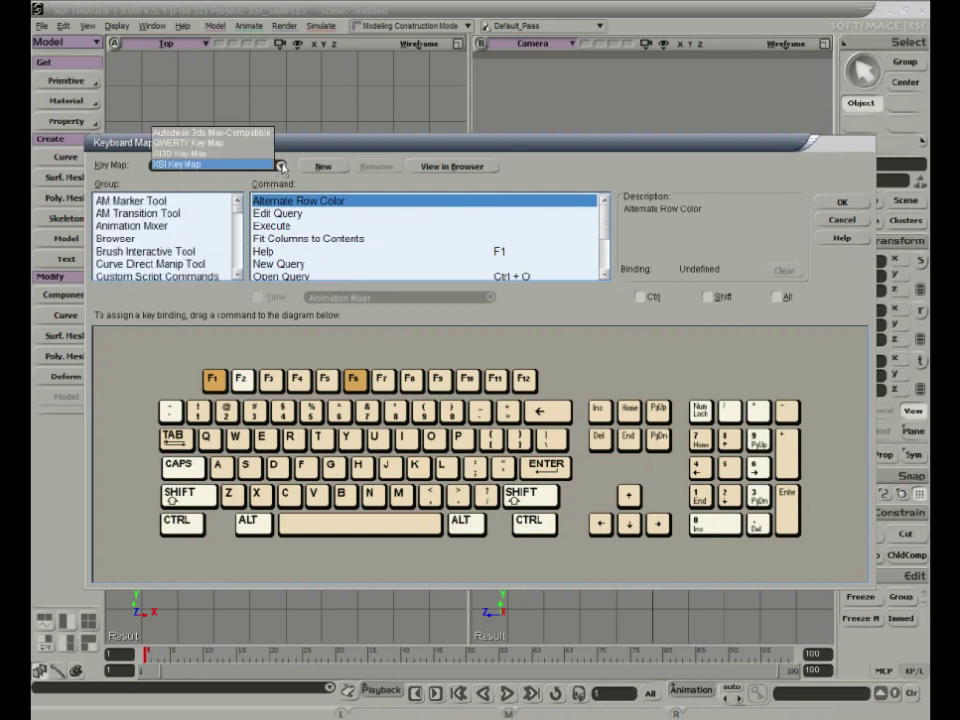
click(196, 168)
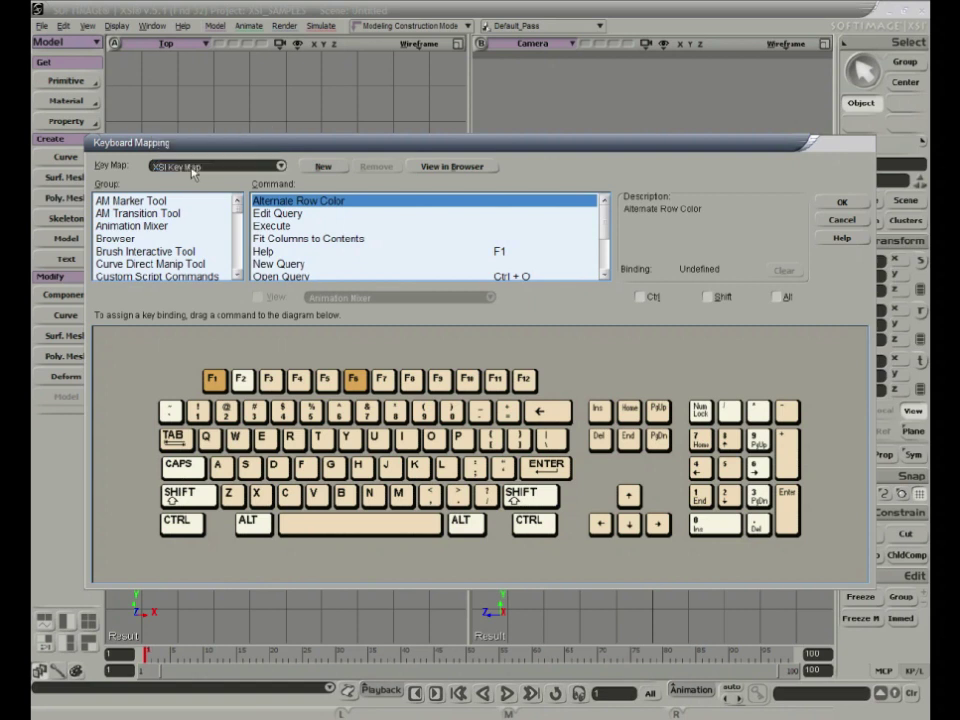
click(842, 204)
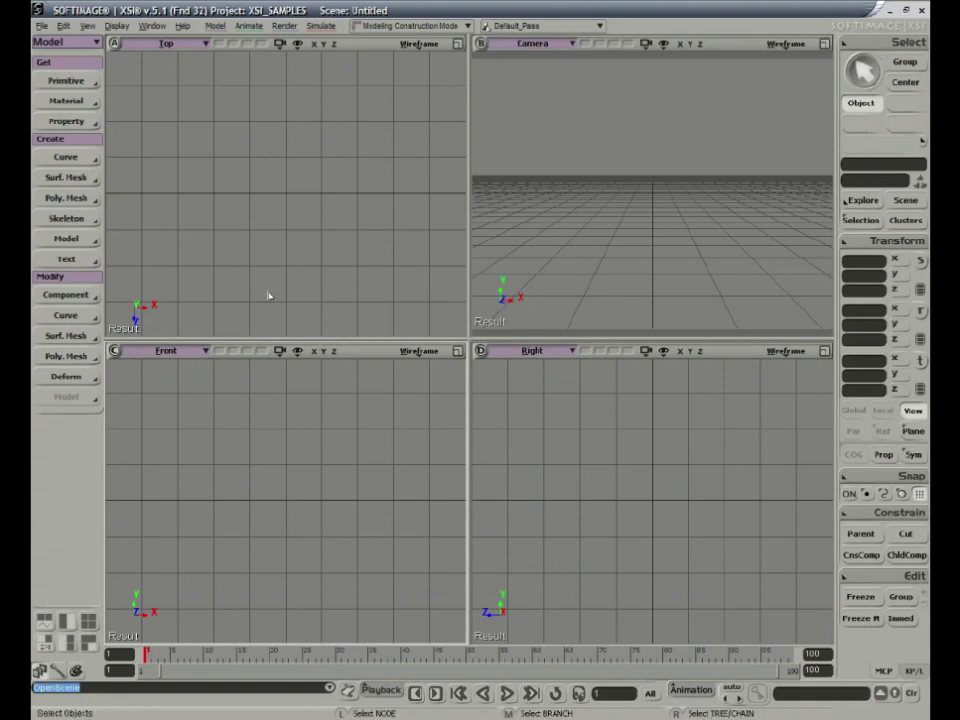
Open the scene loading browser and go up from XSI_SAMPLES to the root of C:\.
click(40, 25)
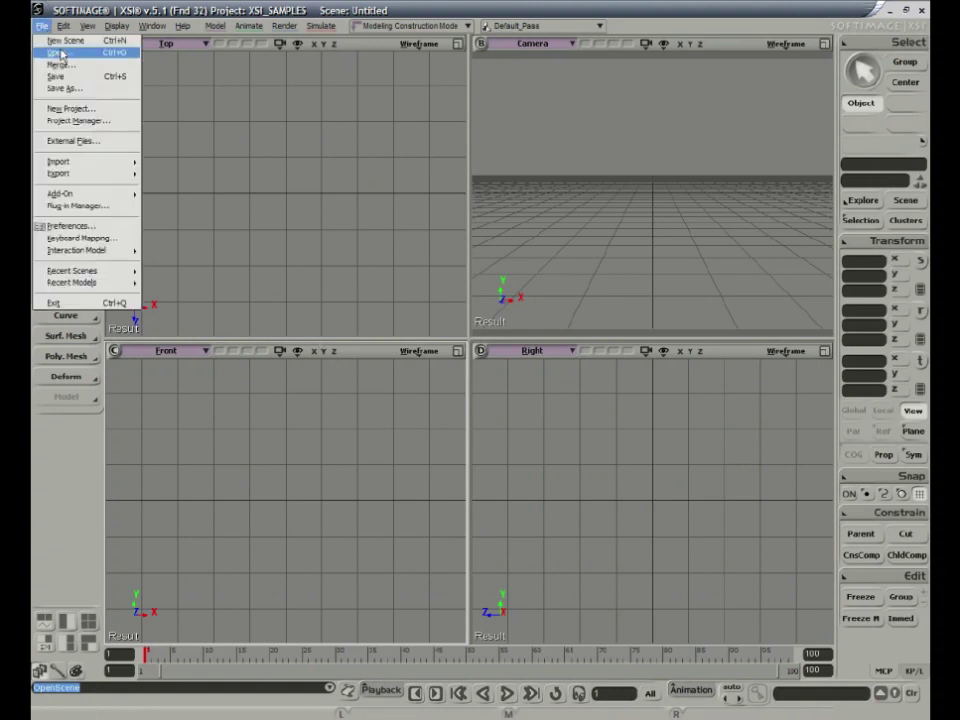
click(60, 53)
click(287, 233)
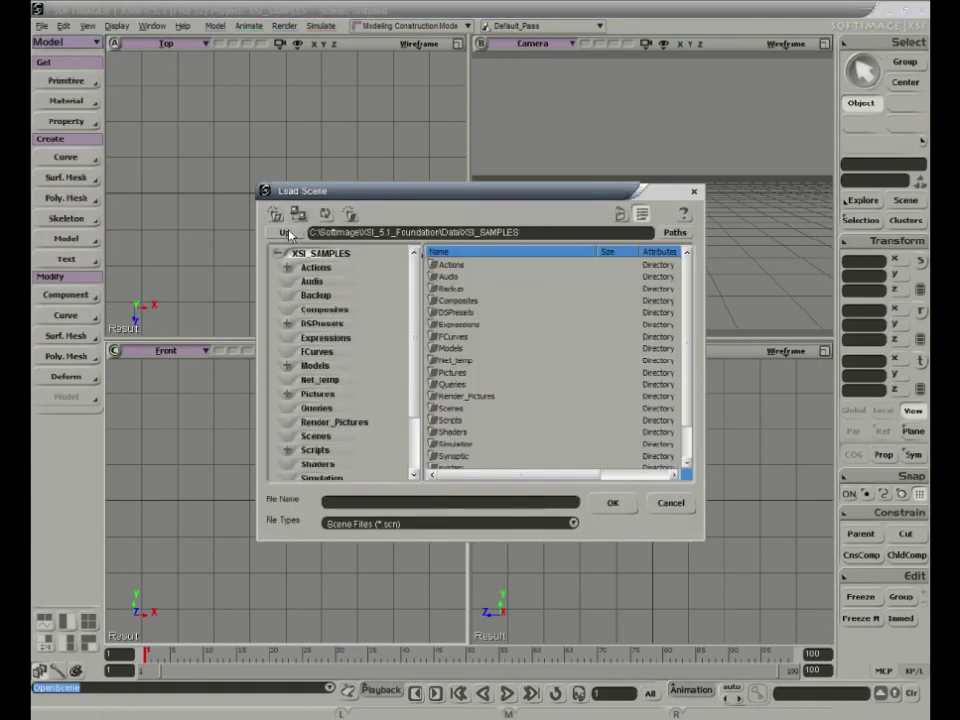
click(287, 233)
click(287, 233)
click(287, 233)
click(287, 233)
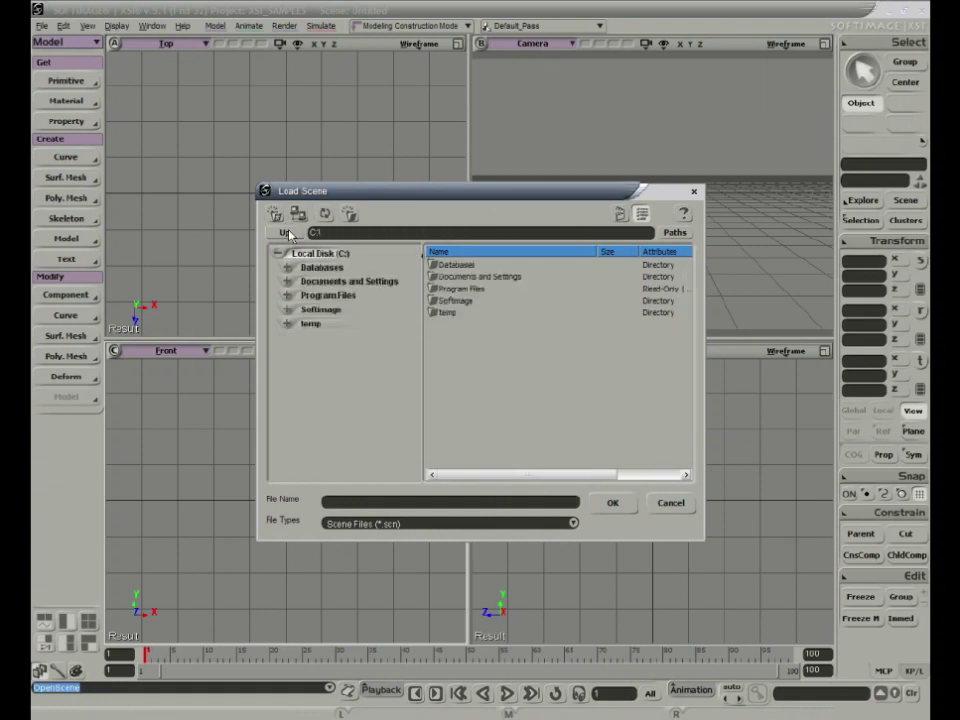
Load the XSI scene from C:\Databases\DB_101\Scenes.
double_click(453, 265)
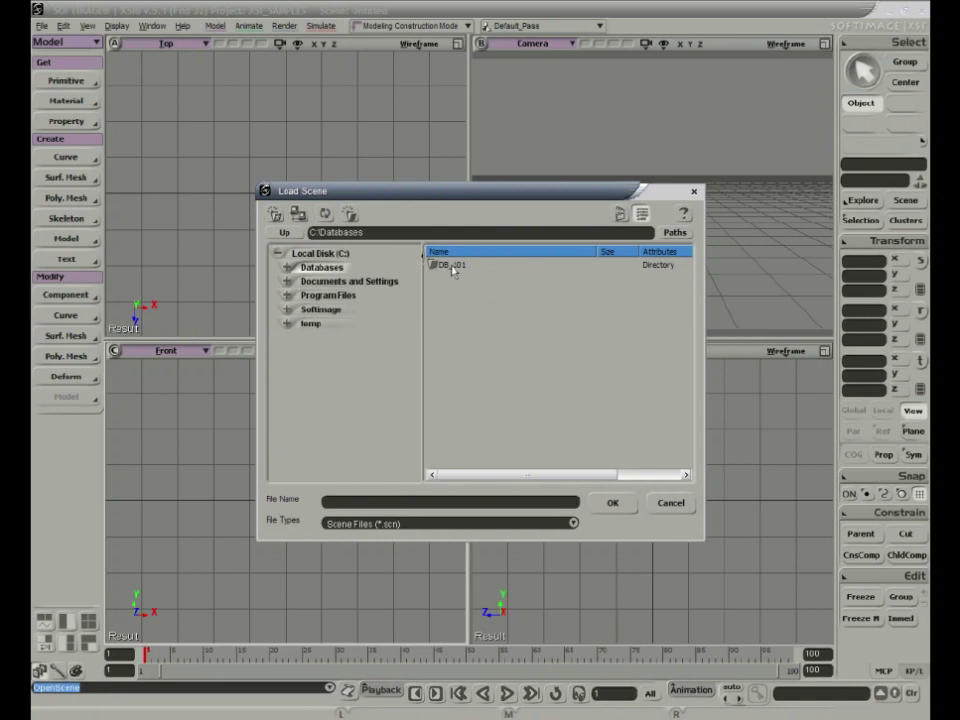
double_click(454, 266)
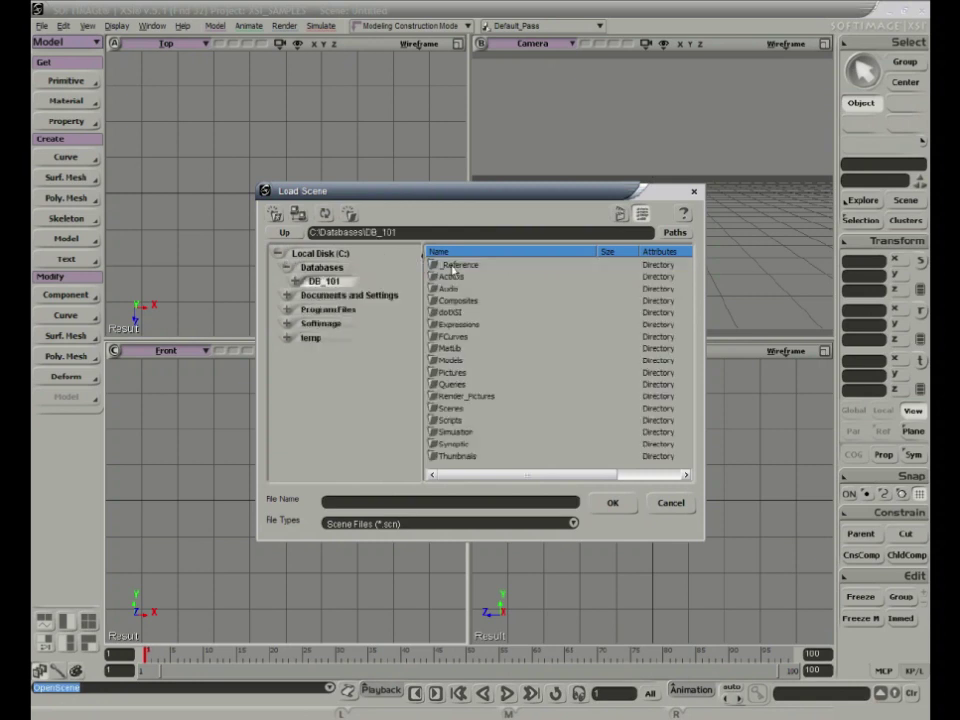
double_click(452, 408)
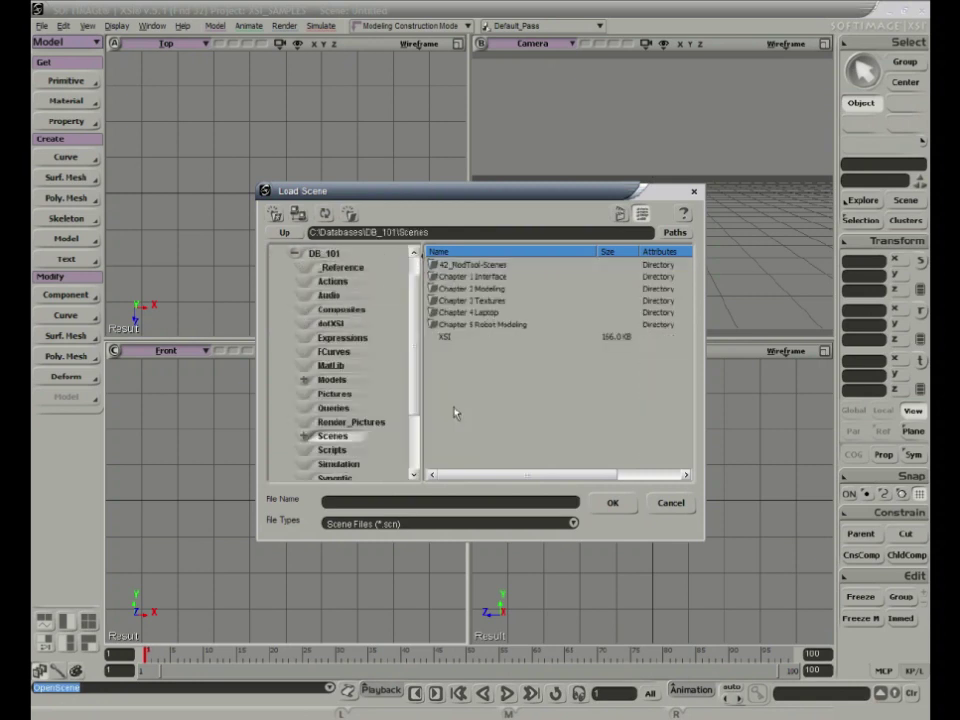
click(448, 341)
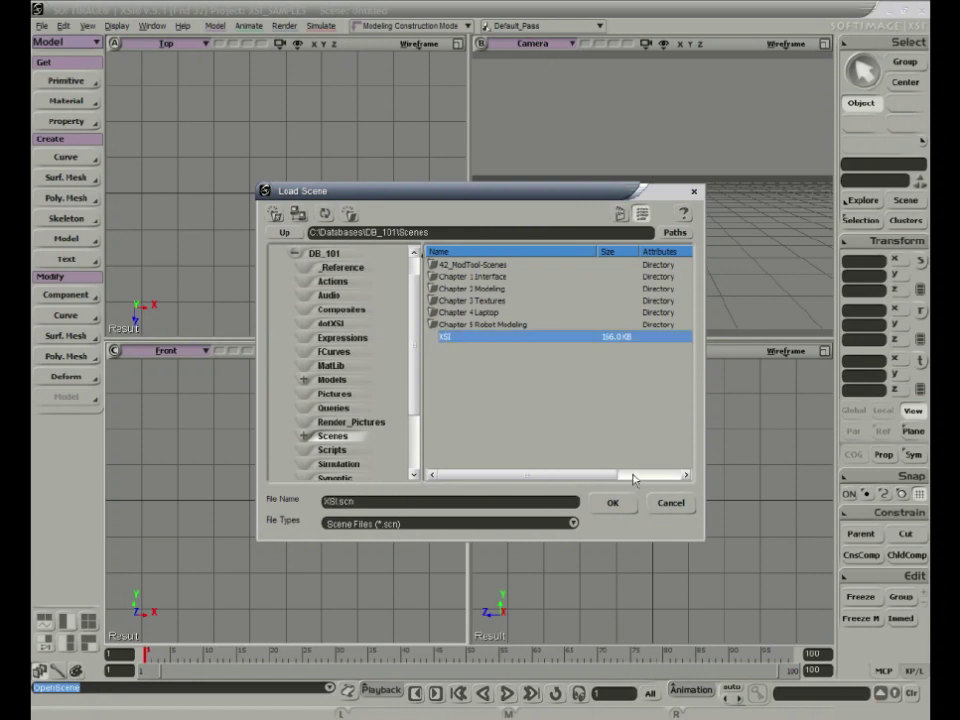
click(612, 503)
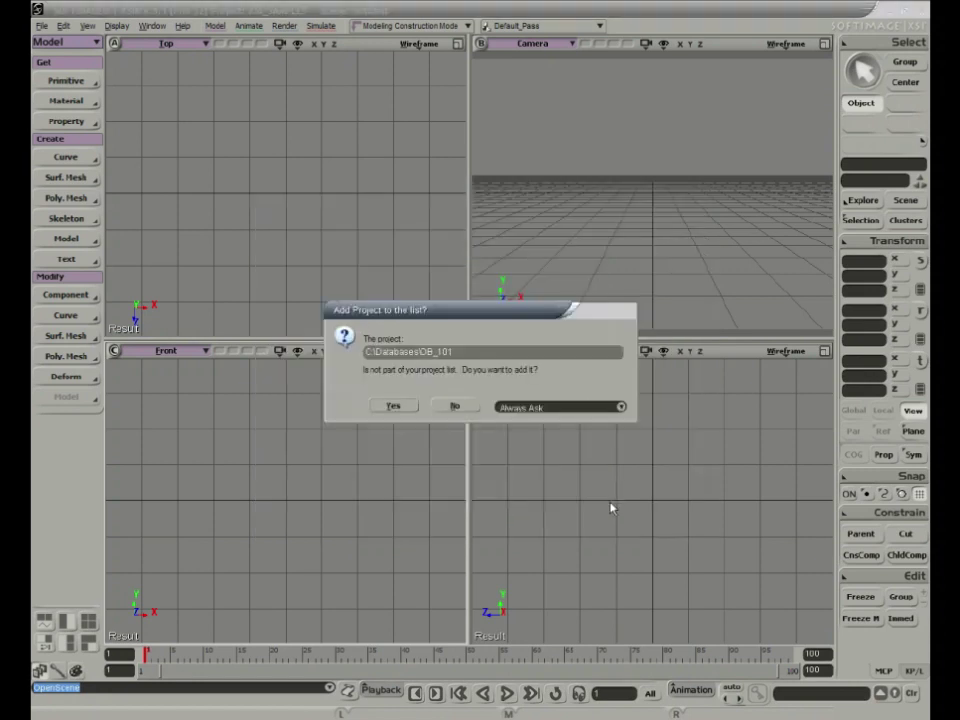
Add DB_101 to the project list and switch the Load Scene browser to its scenes.
click(403, 407)
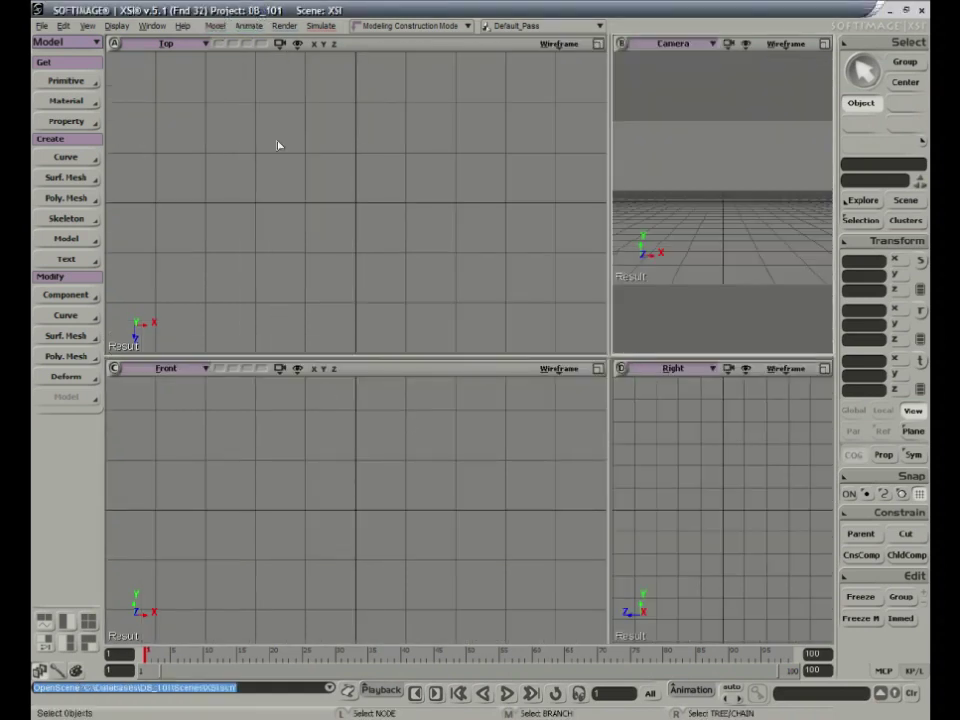
click(41, 26)
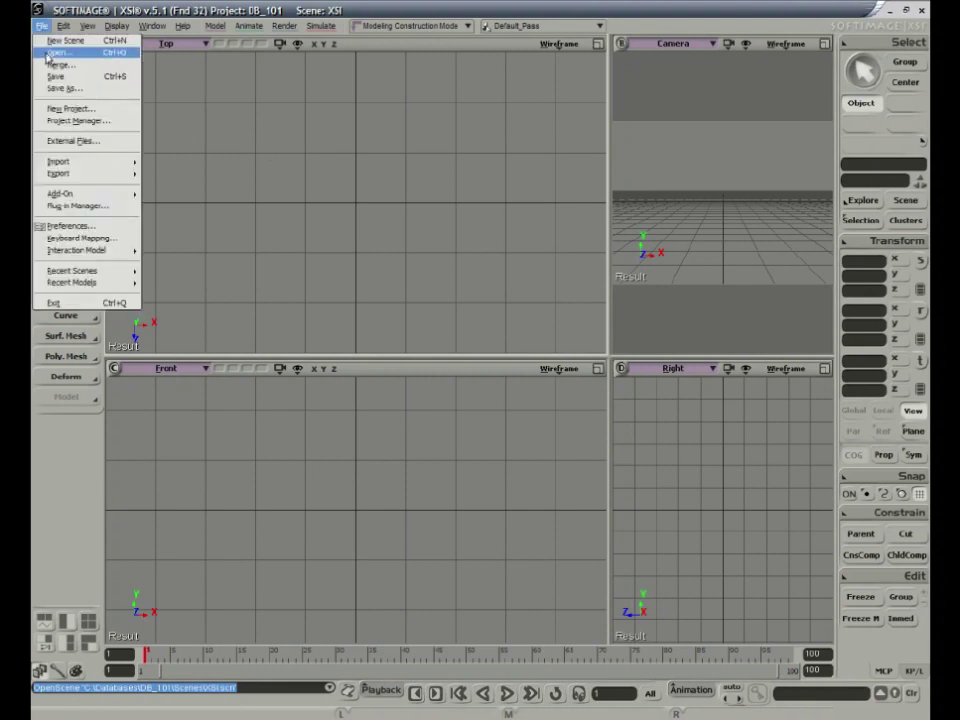
click(45, 52)
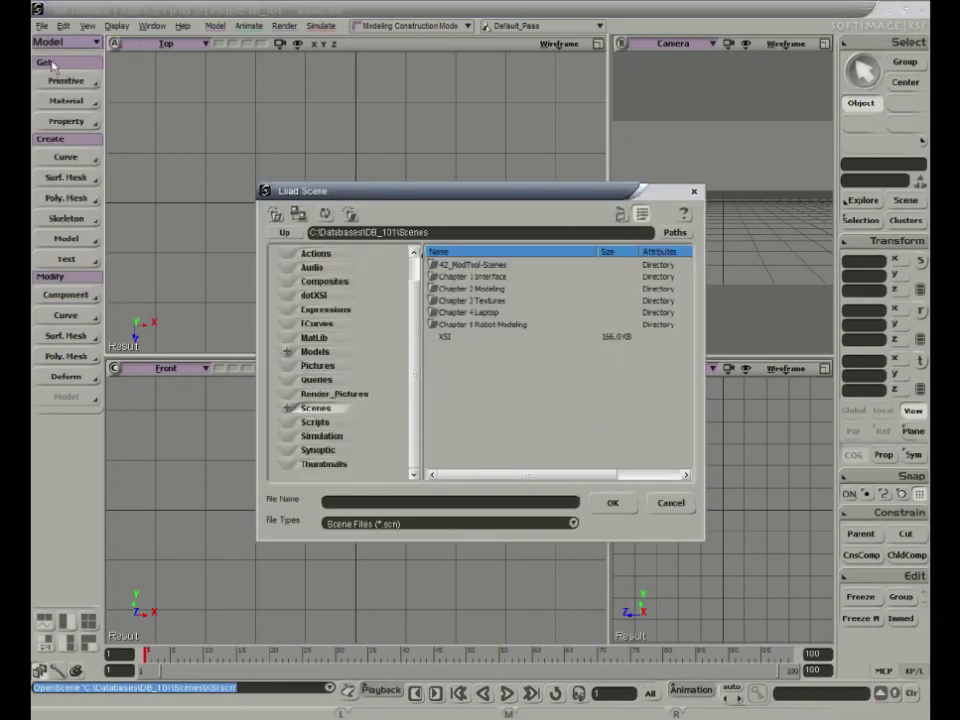
click(674, 233)
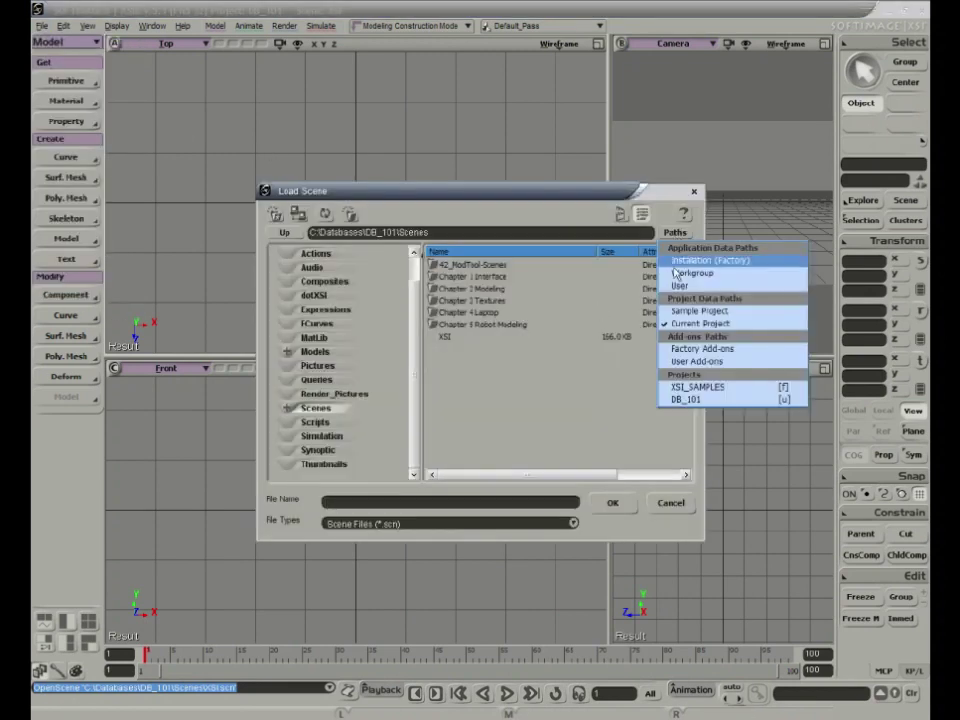
click(692, 400)
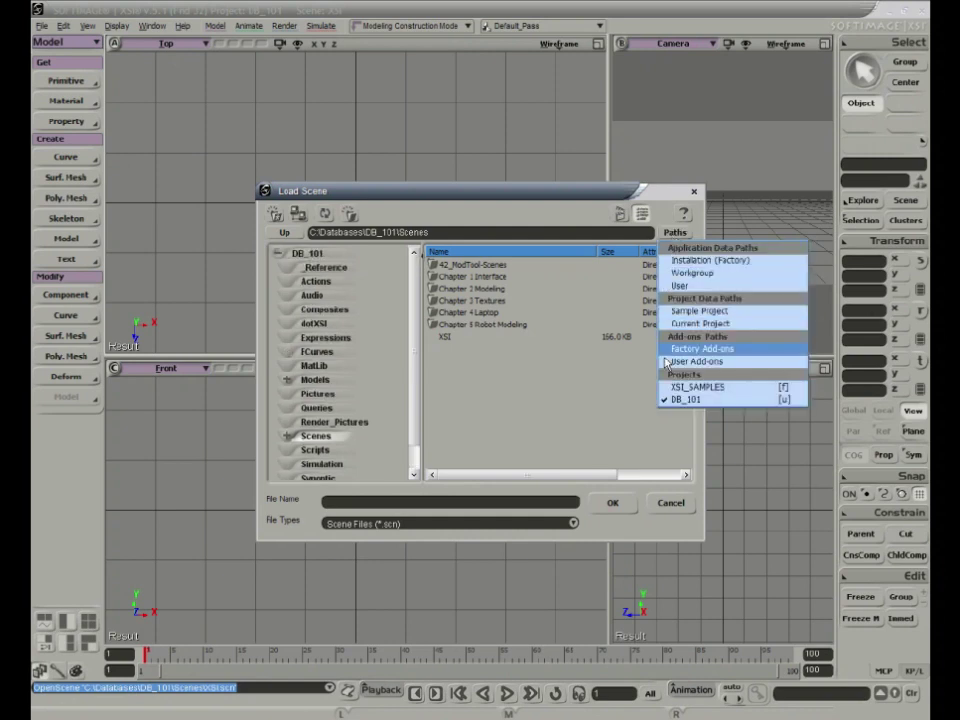
click(688, 390)
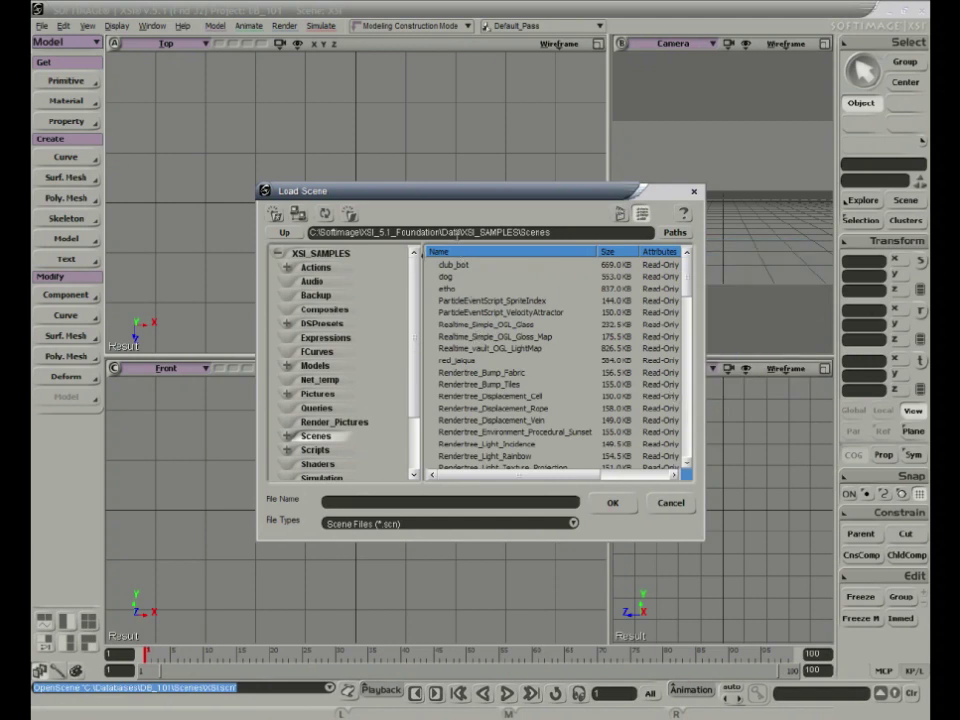
click(675, 233)
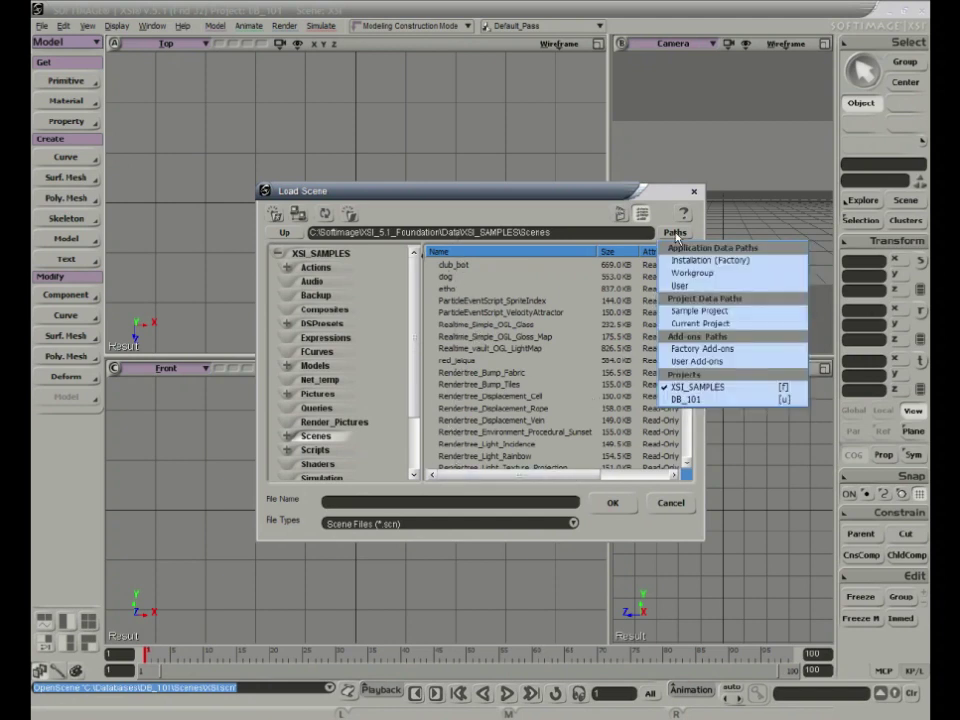
click(690, 400)
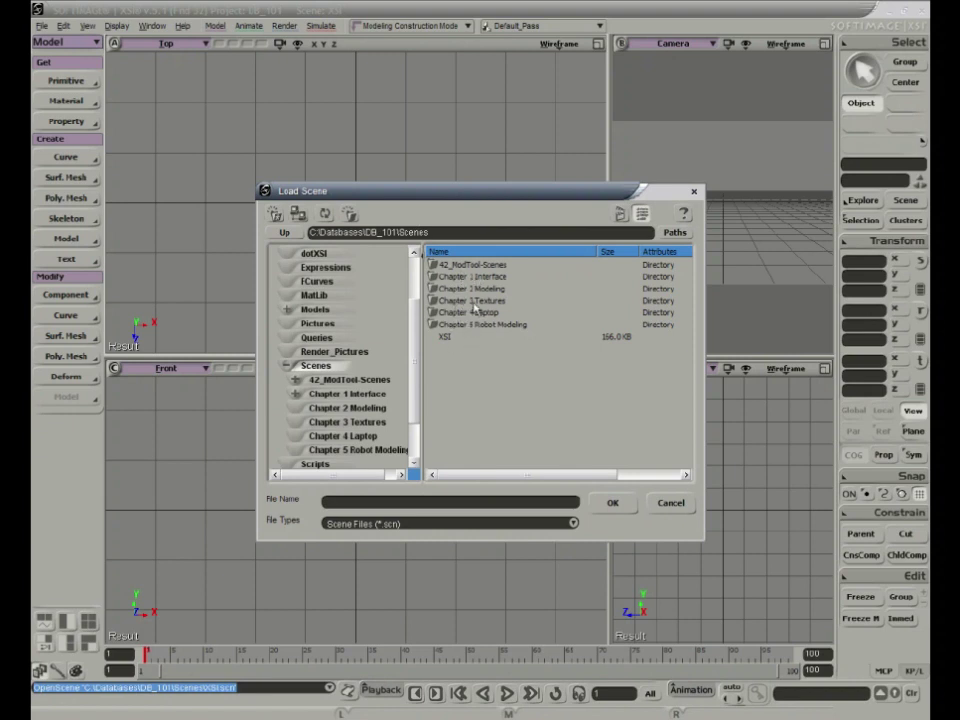
Open Chapter 1 Interface, toggle thumbnail and list views, then cancel without loading.
double_click(482, 278)
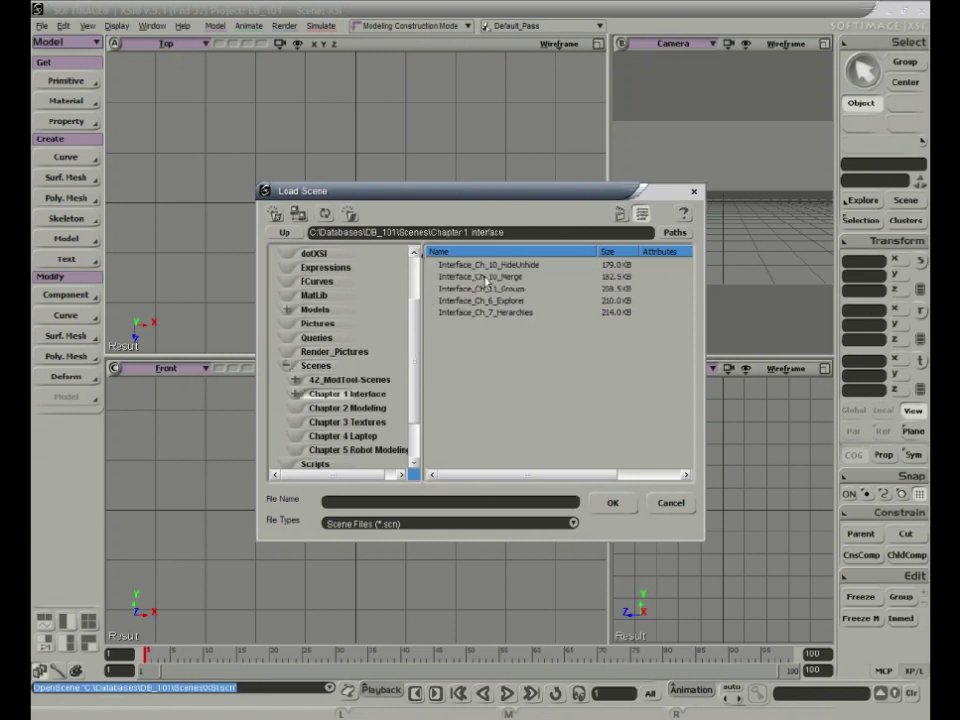
click(620, 216)
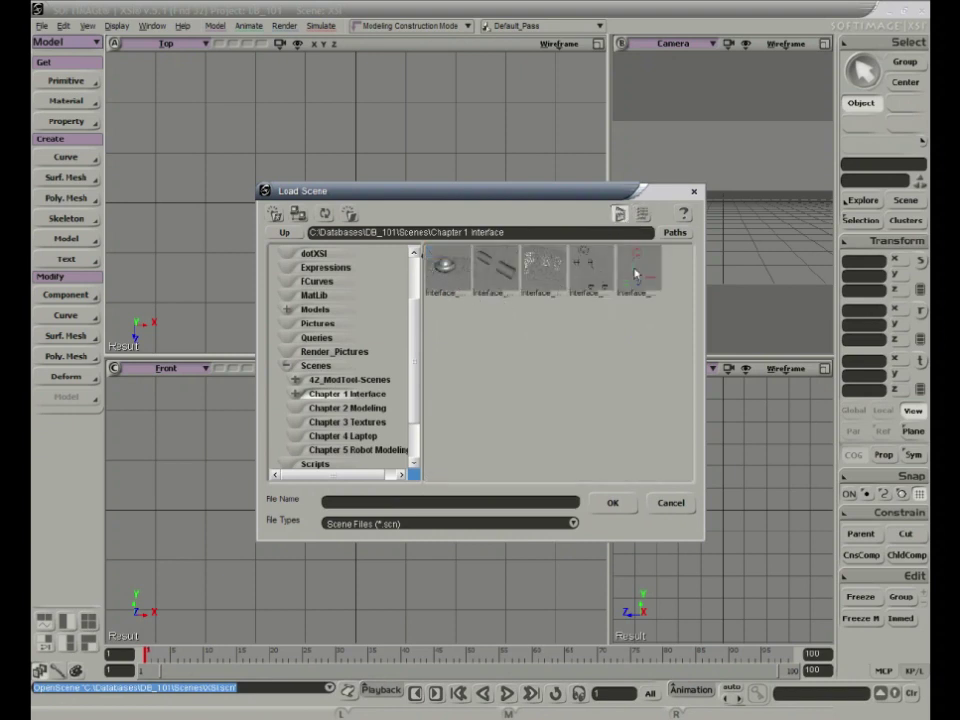
click(643, 216)
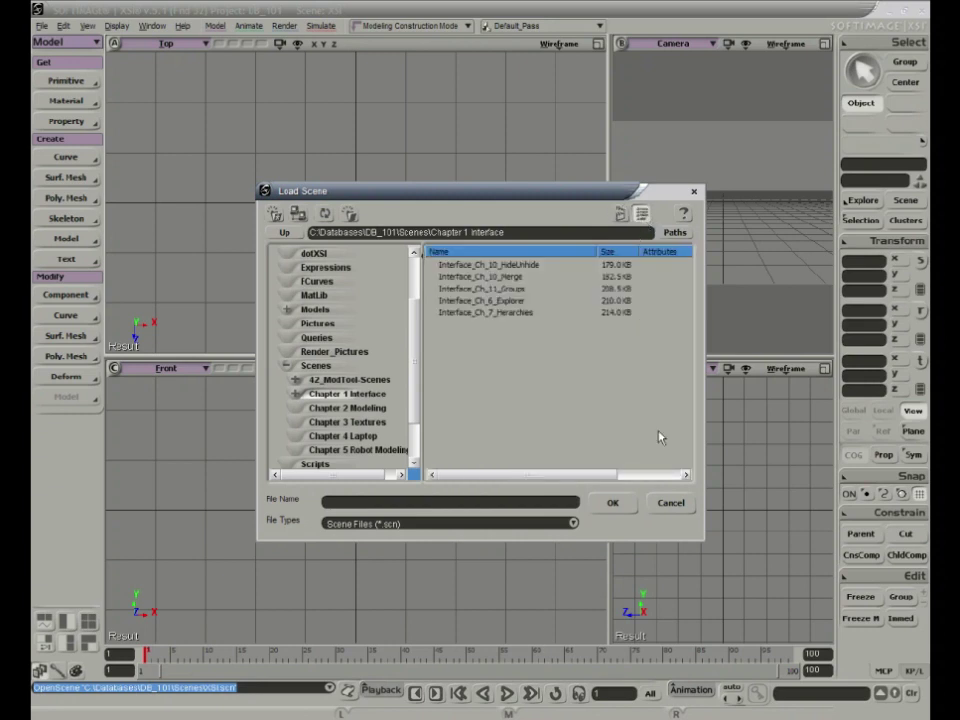
click(677, 504)
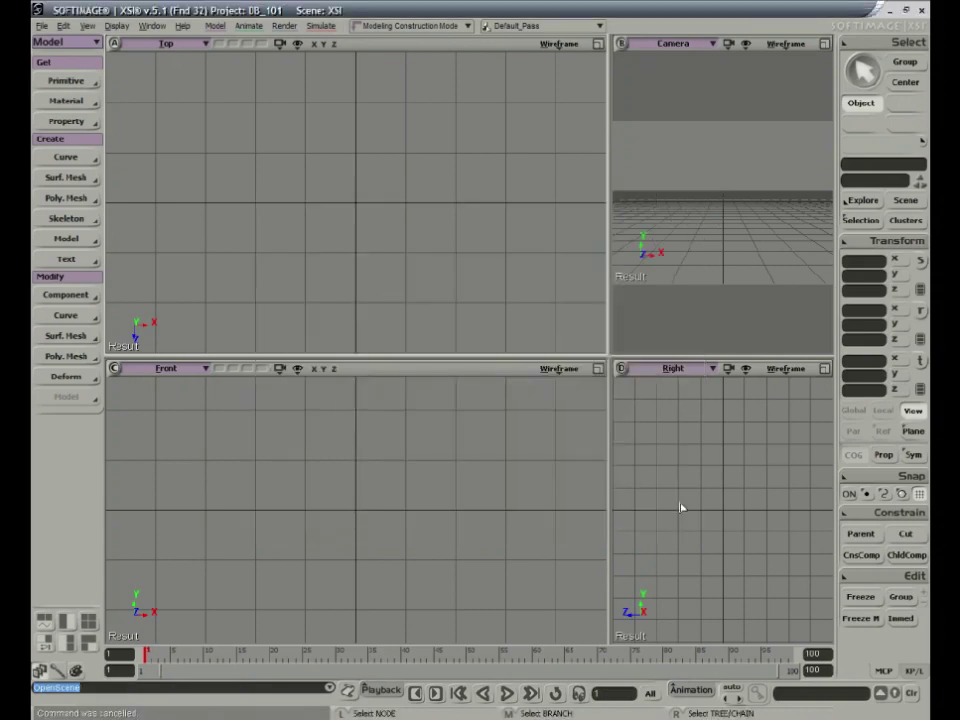
Minimize XSI and show the SOFTIMAGE|XSI product page tab in Internet Explorer.
click(889, 10)
click(259, 705)
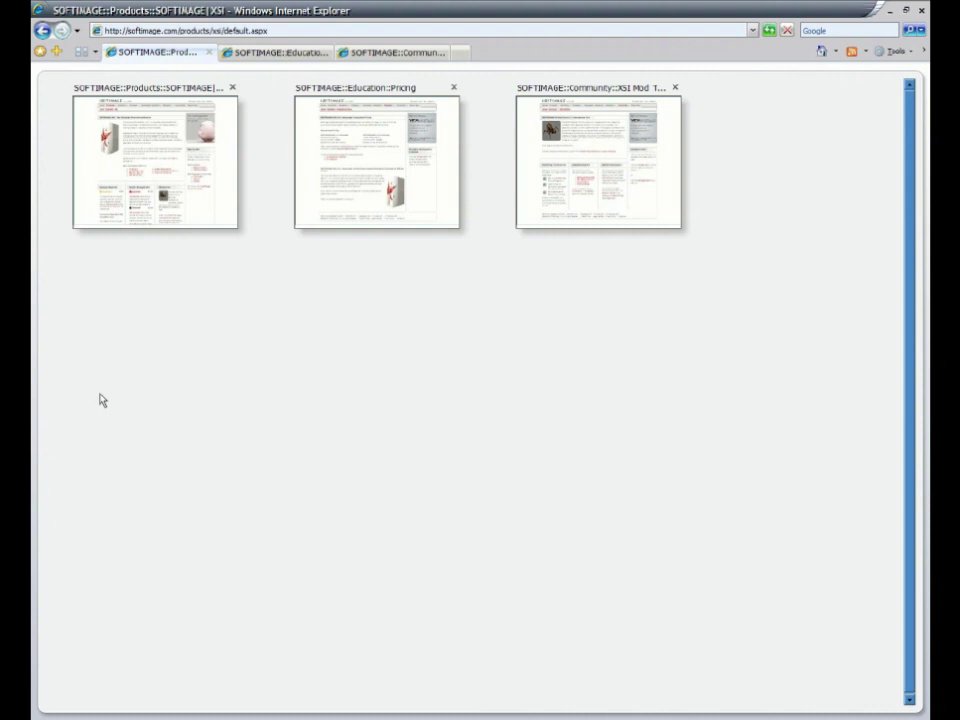
click(157, 143)
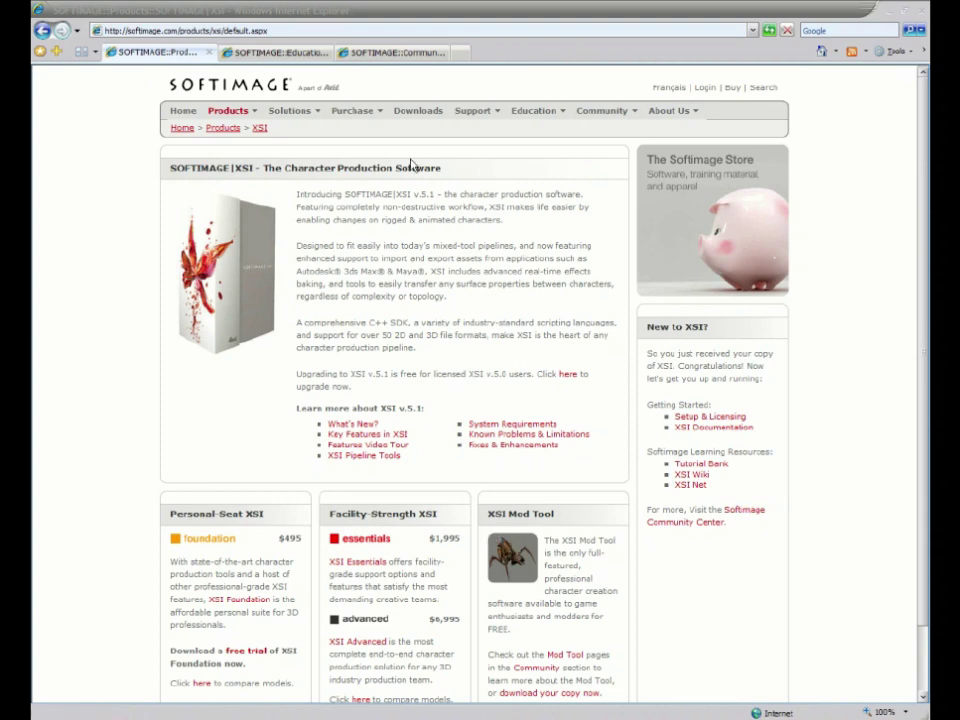
View the XSI Mod Tool 4.2 community page, then the XSI Education Pricing page.
click(400, 53)
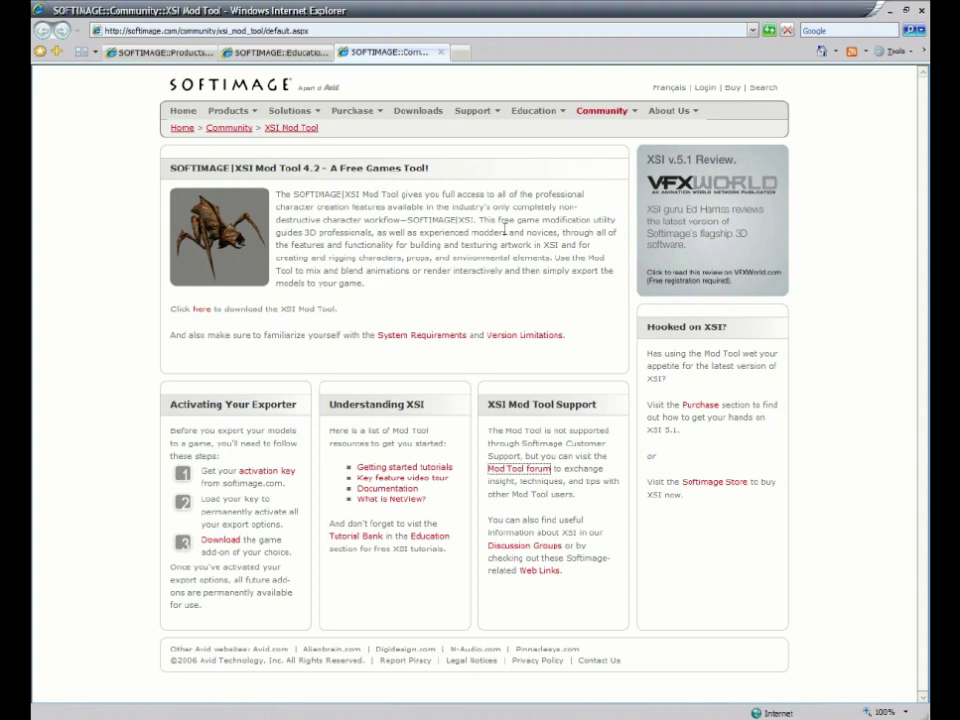
click(284, 53)
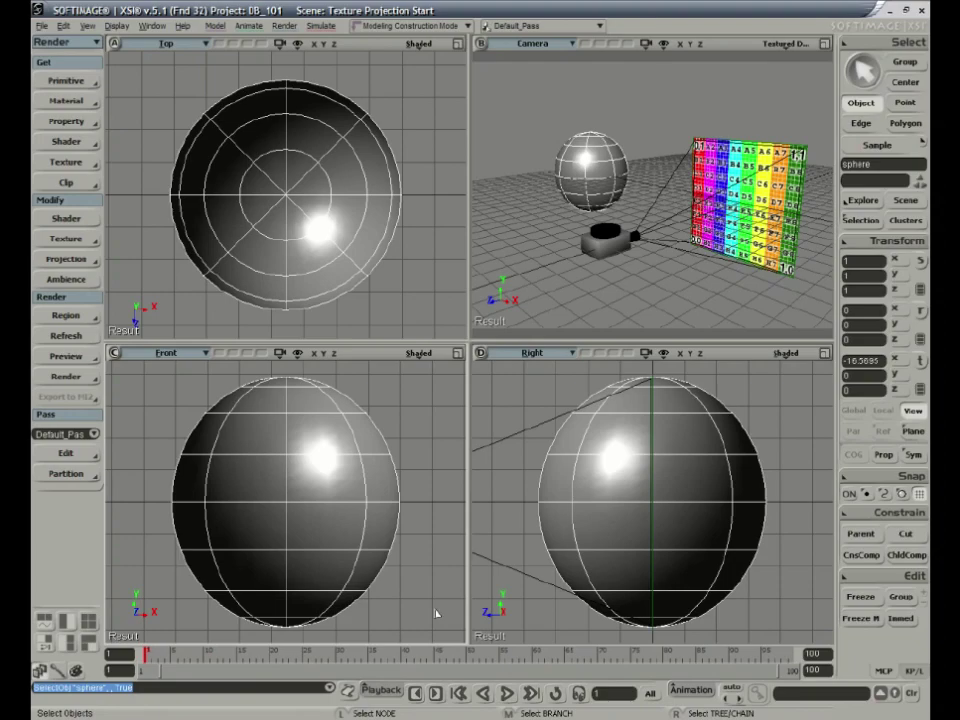
Bring XSI back and orbit the textured laptop scene with the S navigation tool.
click(879, 20)
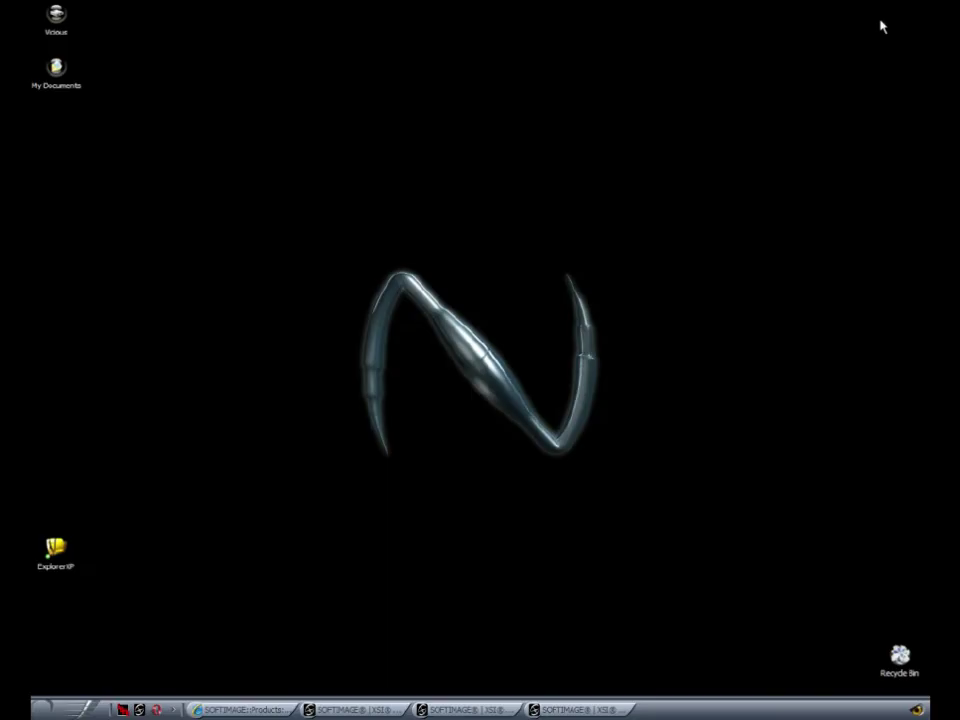
click(470, 709)
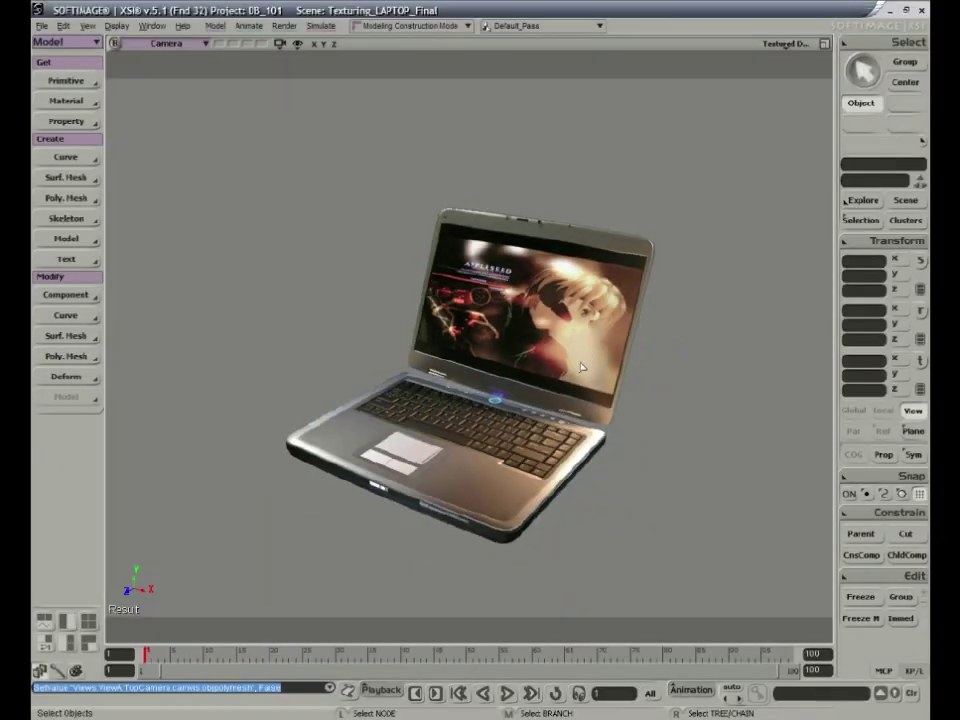
key(s)
right_drag(582, 367, 520, 442)
right_drag(576, 454, 606, 501)
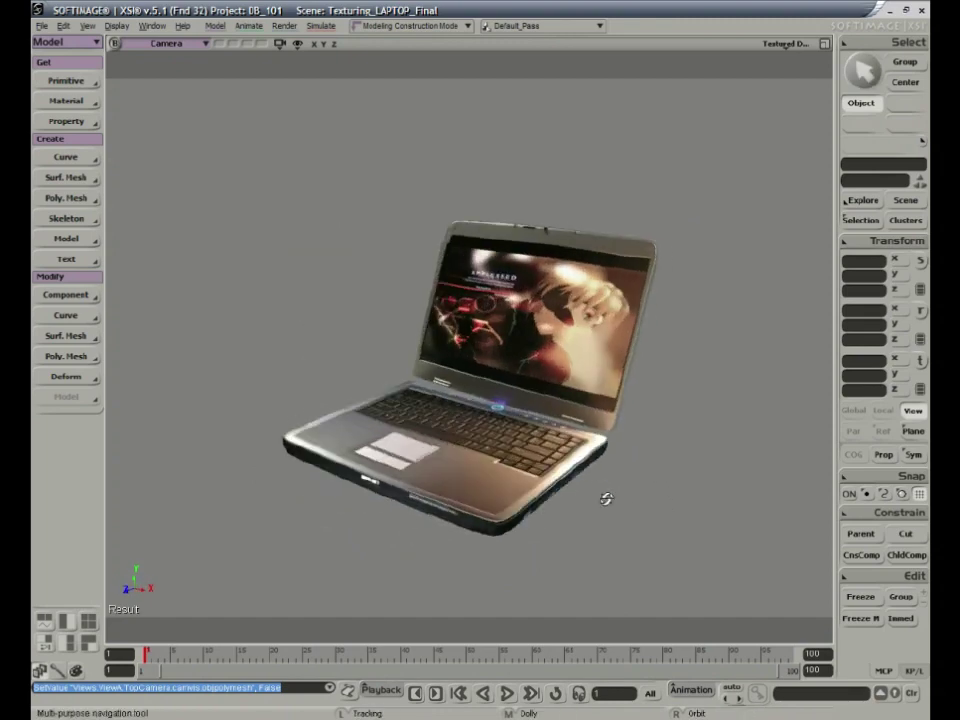
Orbit the robot sample scene and show it in the four-view layout.
click(889, 8)
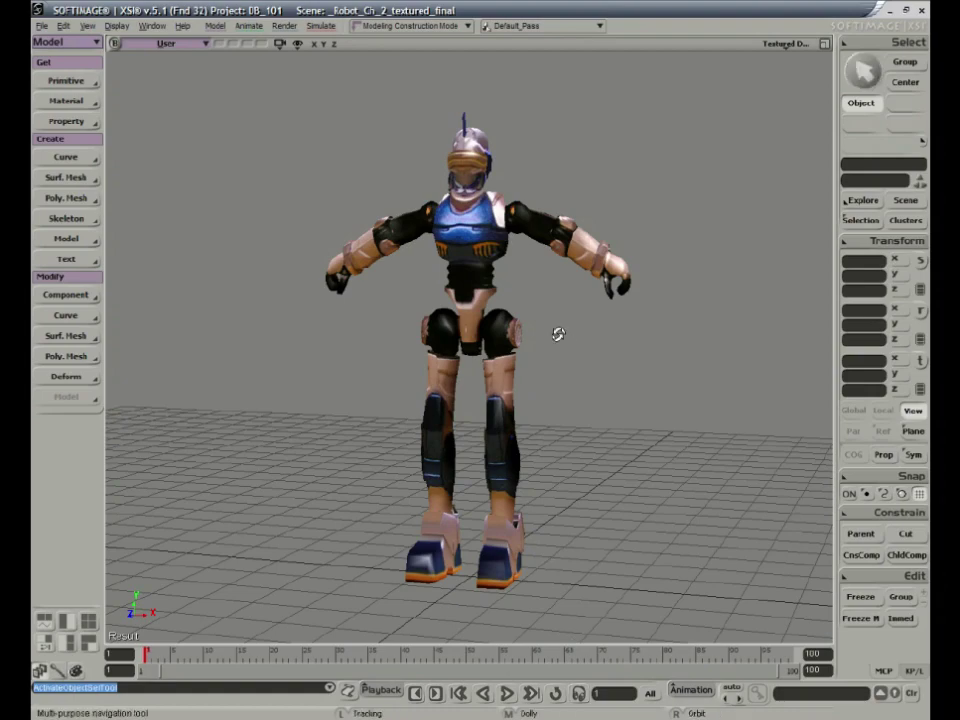
mouse_move(558, 334)
right_down()
mouse_move(424, 332)
mouse_move(632, 332)
mouse_move(672, 301)
mouse_move(718, 317)
mouse_move(564, 321)
right_up()
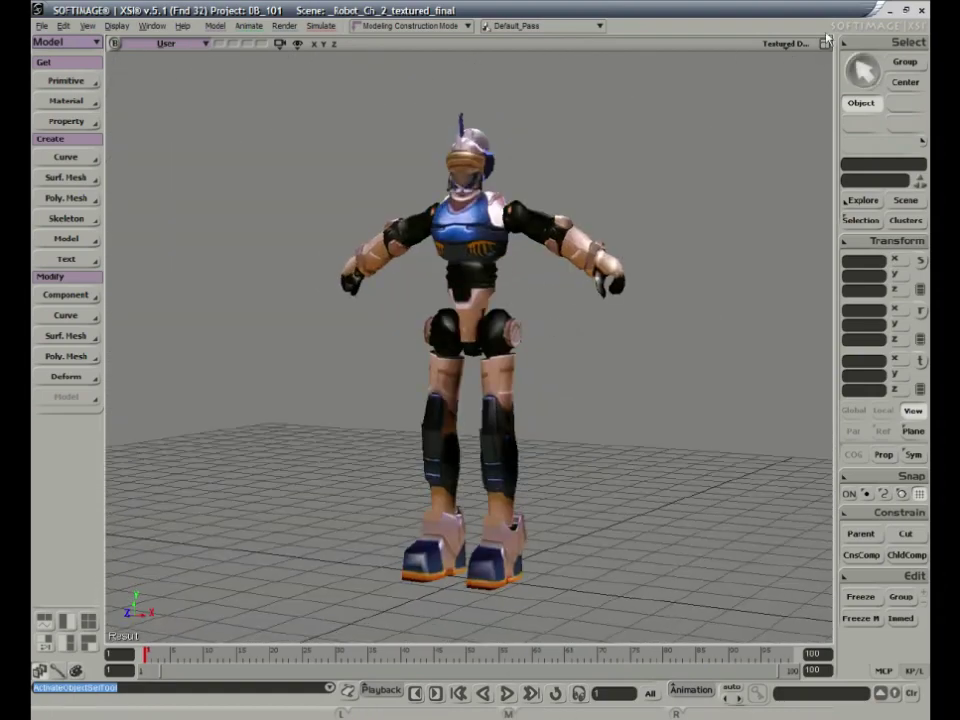
click(825, 42)
mouse_move(664, 208)
right_down()
mouse_move(519, 239)
mouse_move(581, 240)
mouse_move(668, 213)
mouse_move(678, 222)
right_up()
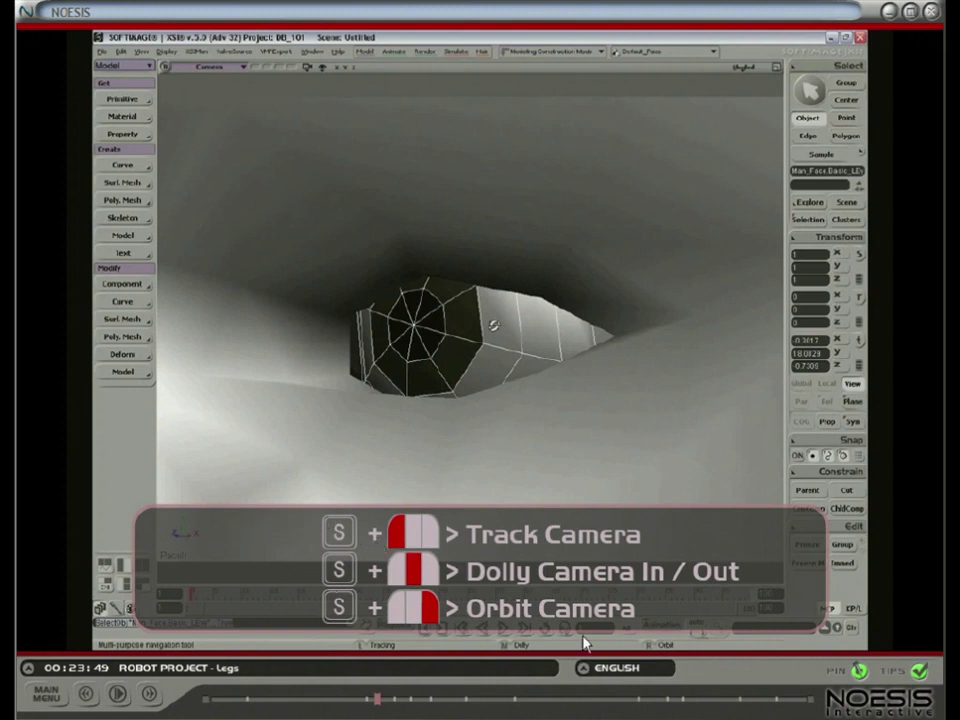
Turn off TIPS on the Robot Project Legs lesson and toggle the player's PIN off and on.
click(919, 674)
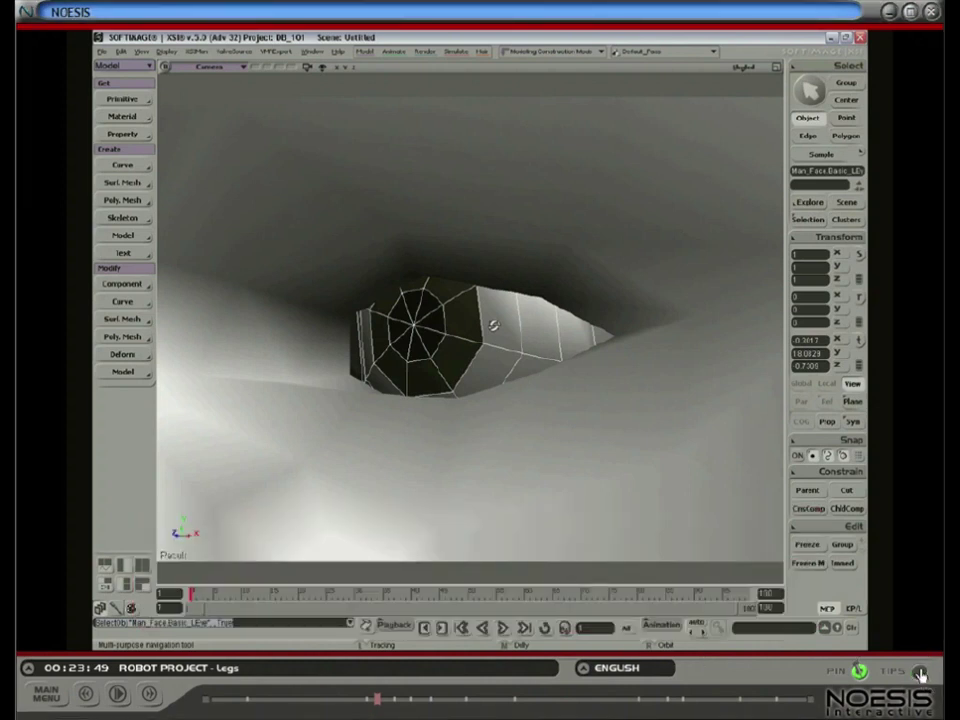
click(861, 673)
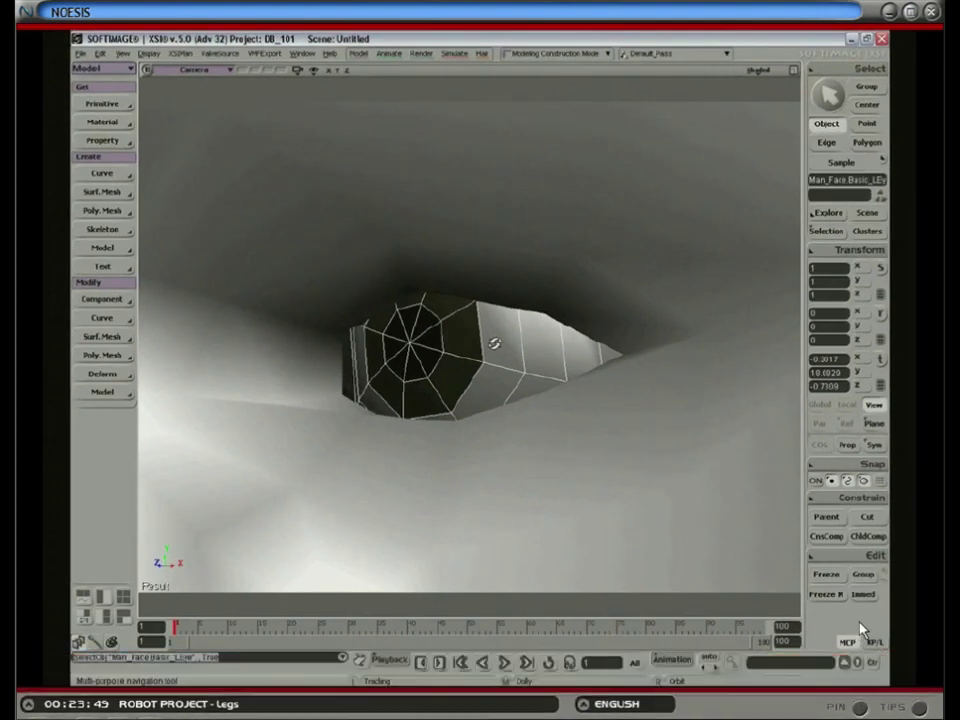
mouse_move(840, 700)
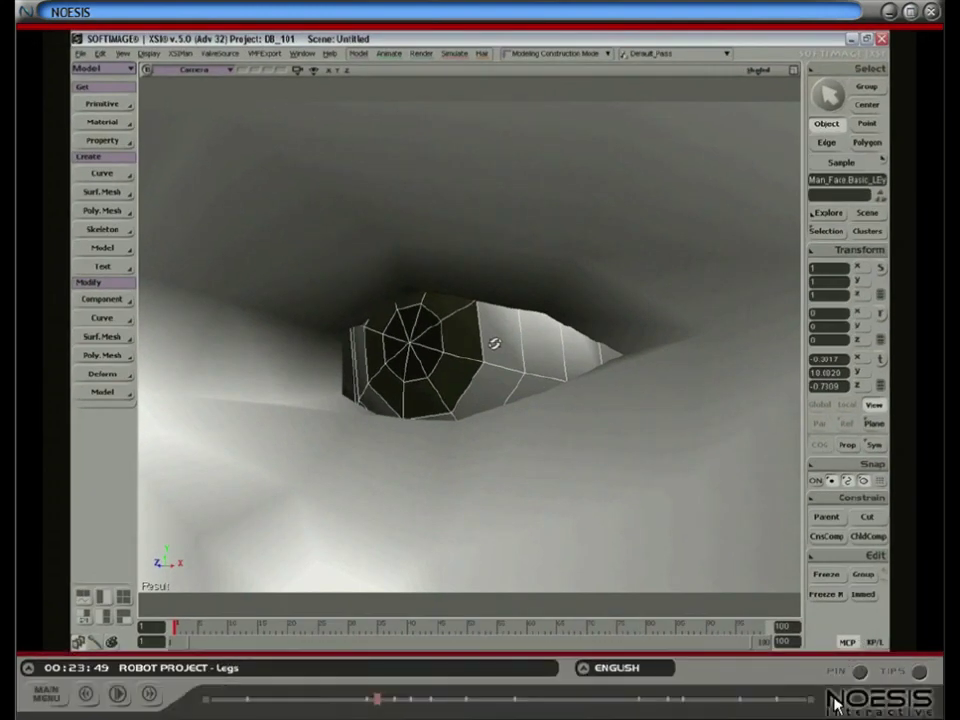
click(859, 676)
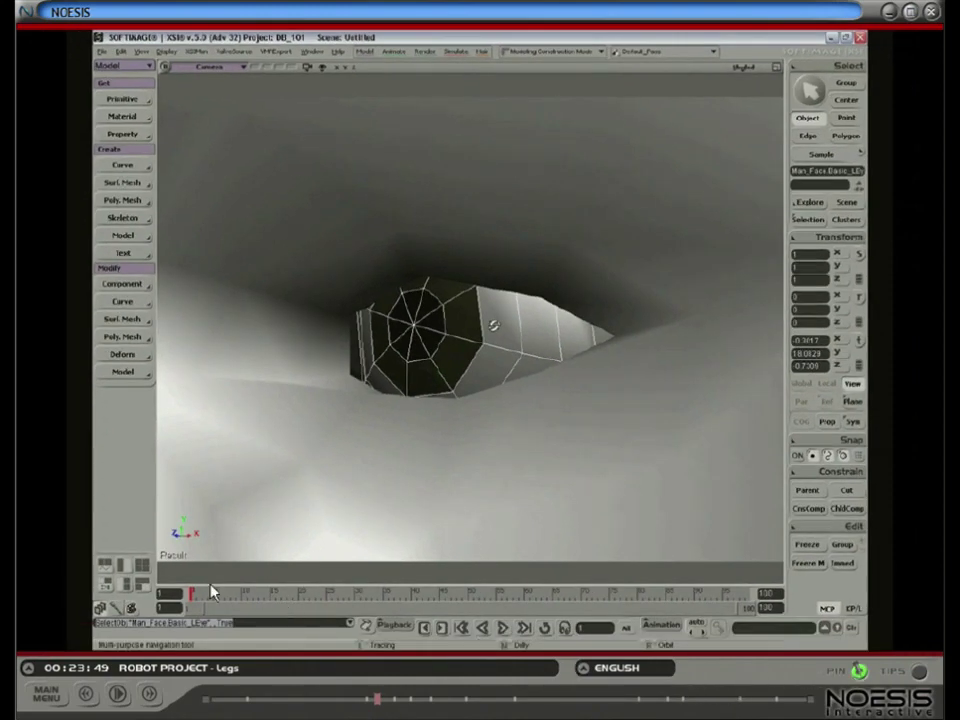
Check the narration language list, then return to XSI's empty scene and its File menu.
mouse_move(20, 632)
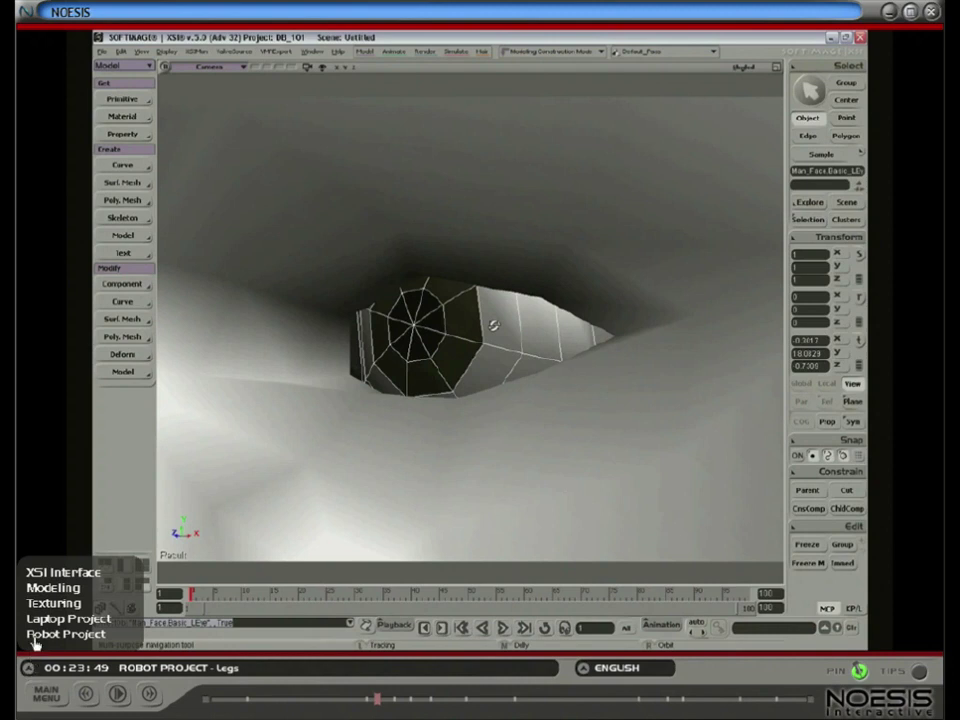
mouse_move(48, 590)
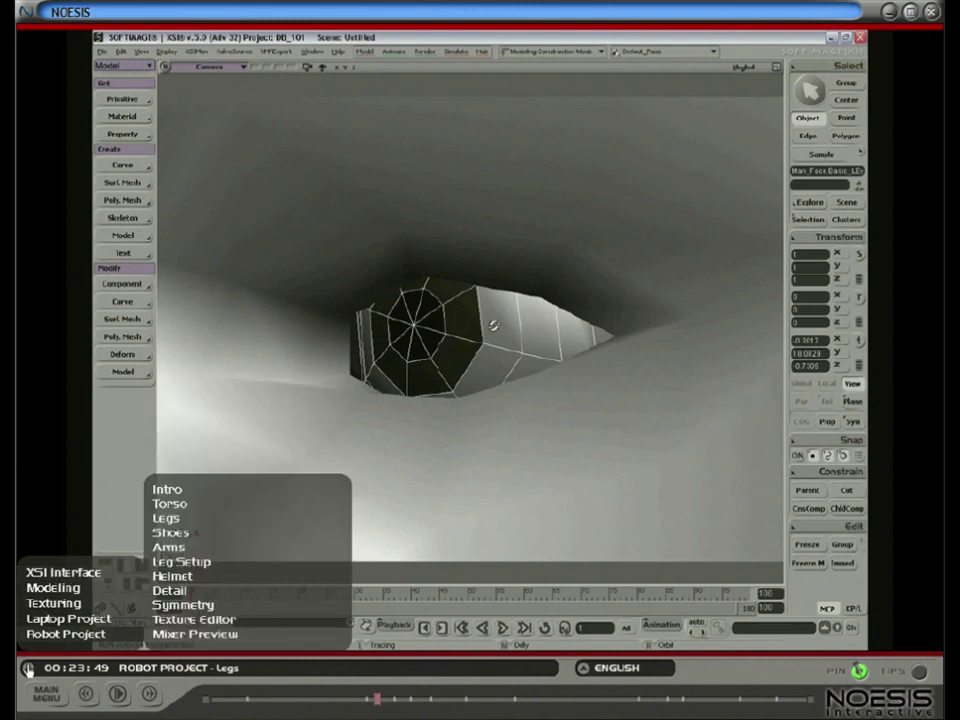
click(584, 670)
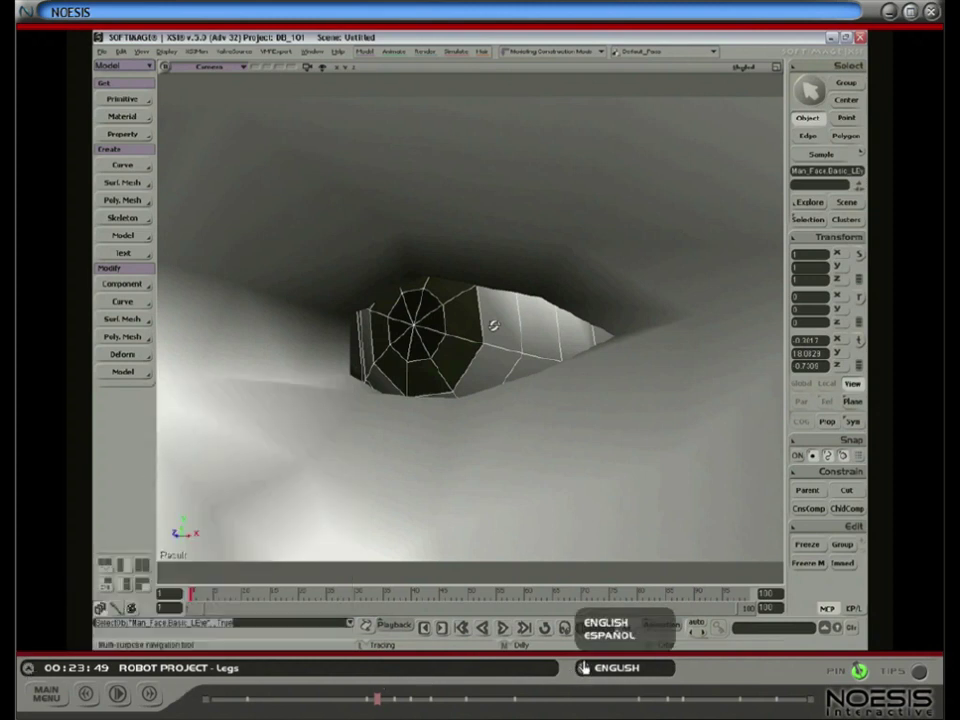
click(584, 668)
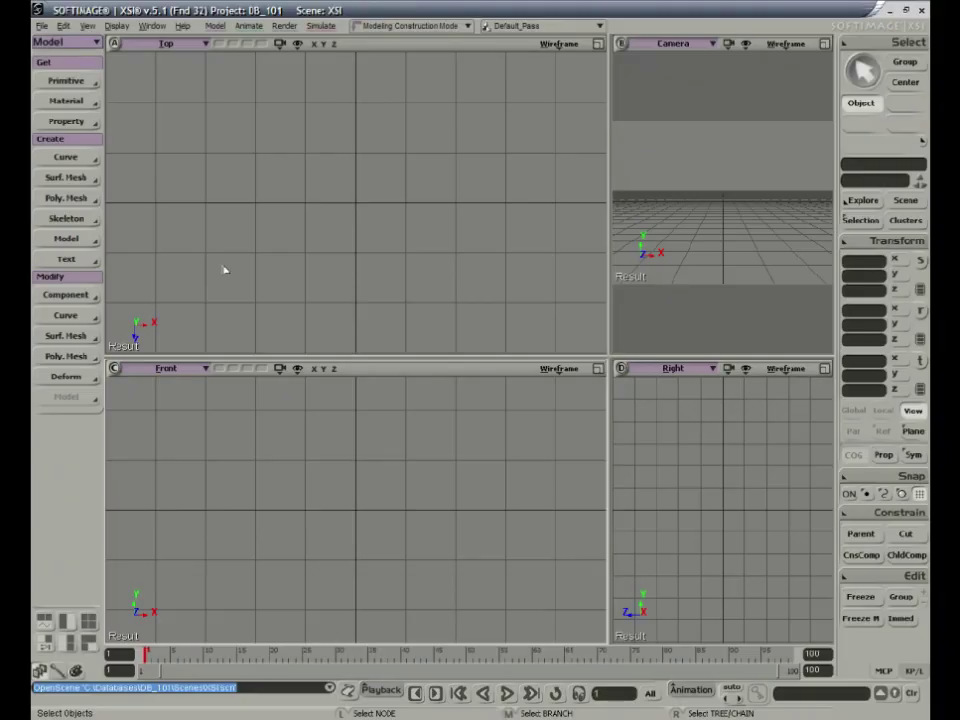
click(40, 26)
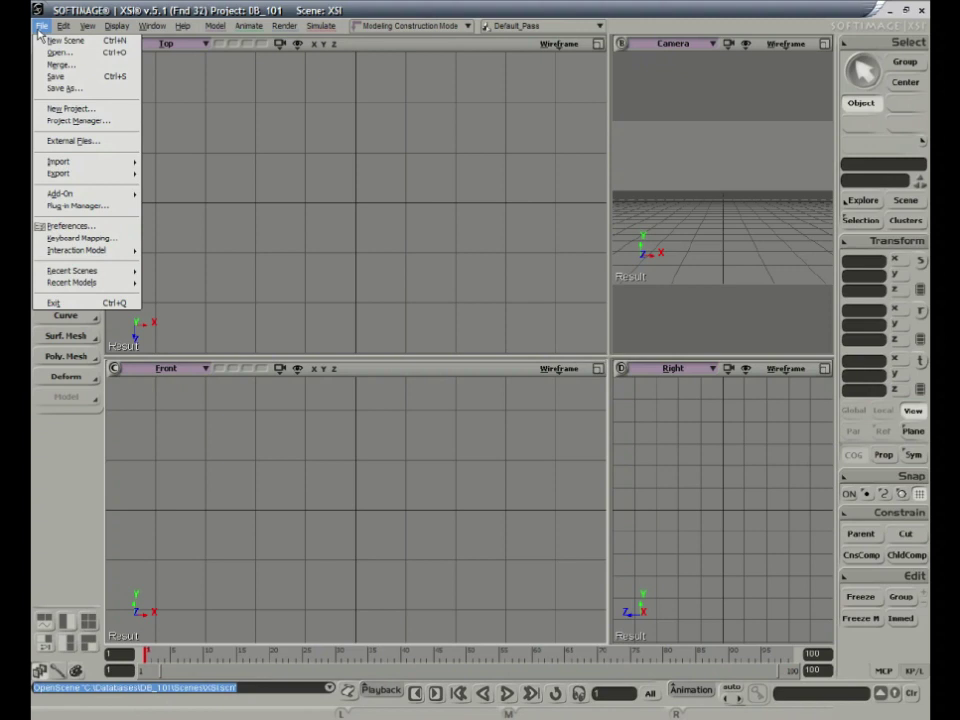